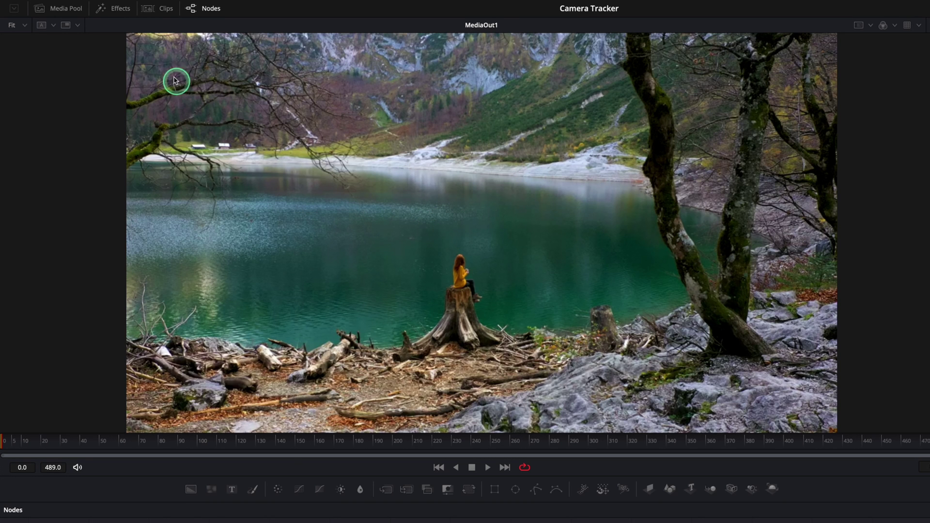
Step: Search the Effects tools for 'tracker' and insert Camera Tracker between MediaIn1 and MediaOut1
click(108, 9)
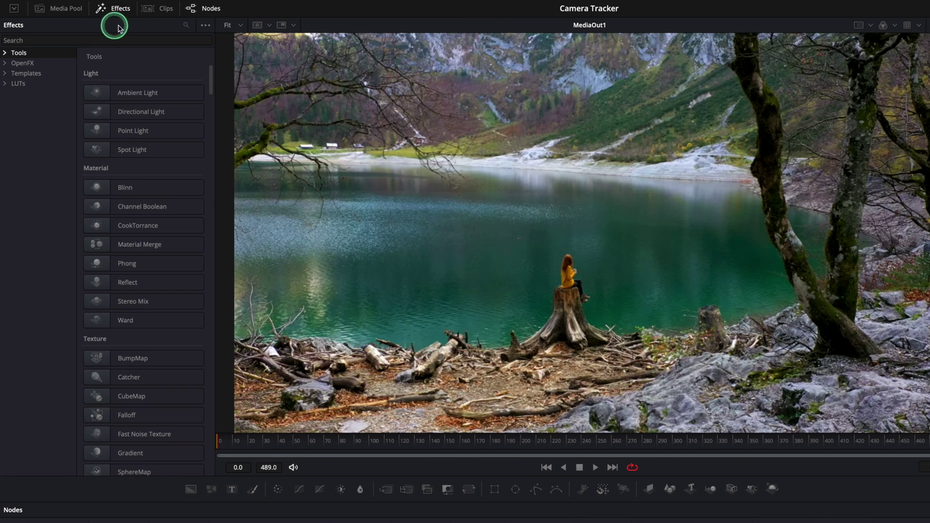
click(185, 24)
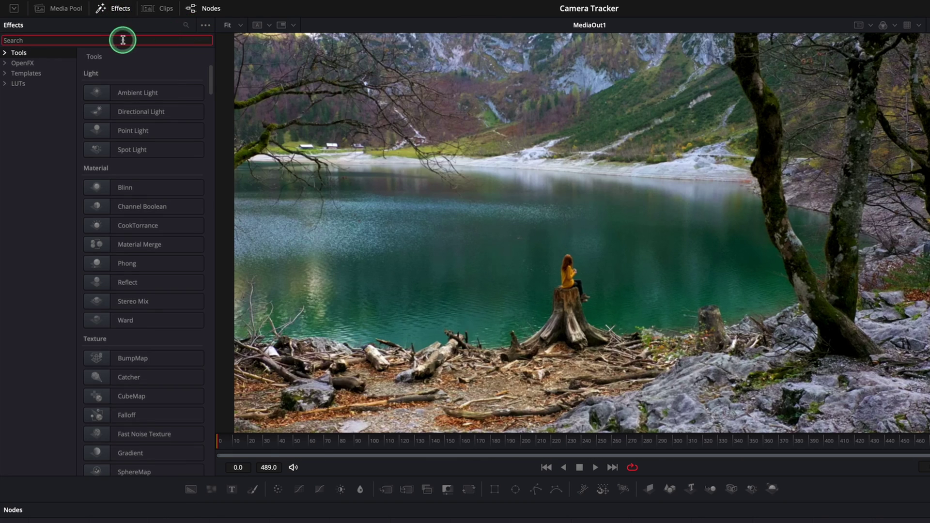
text(tracker)
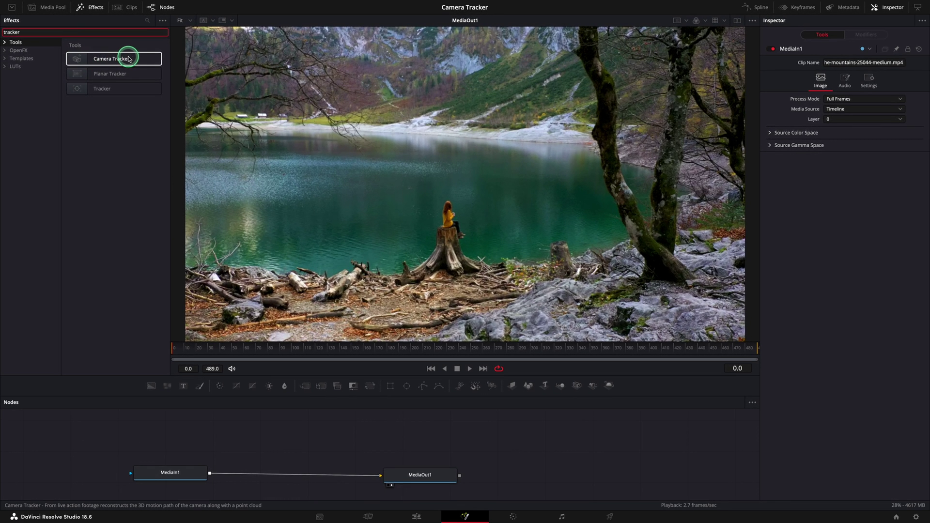
drag(131, 59, 147, 69)
drag(252, 361, 274, 476)
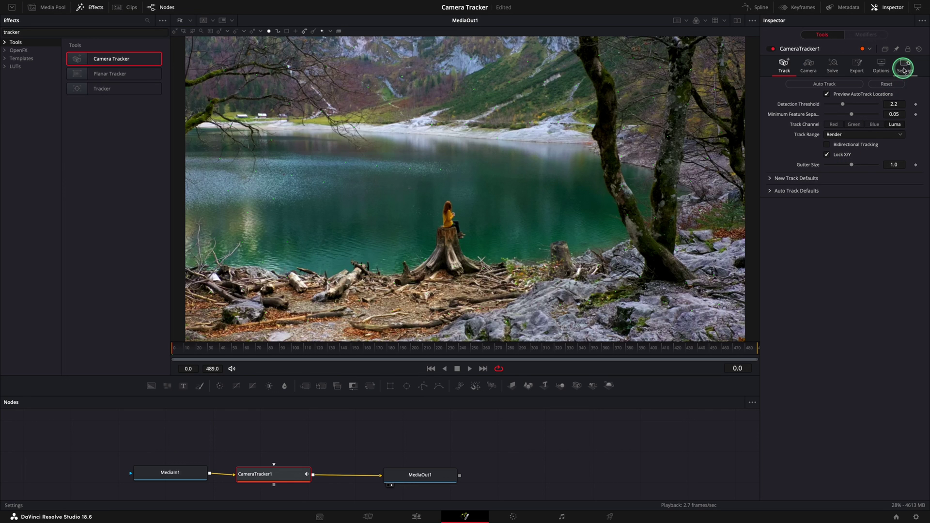
Step: Turn on Darken Image in the camera tracker's display options
click(884, 66)
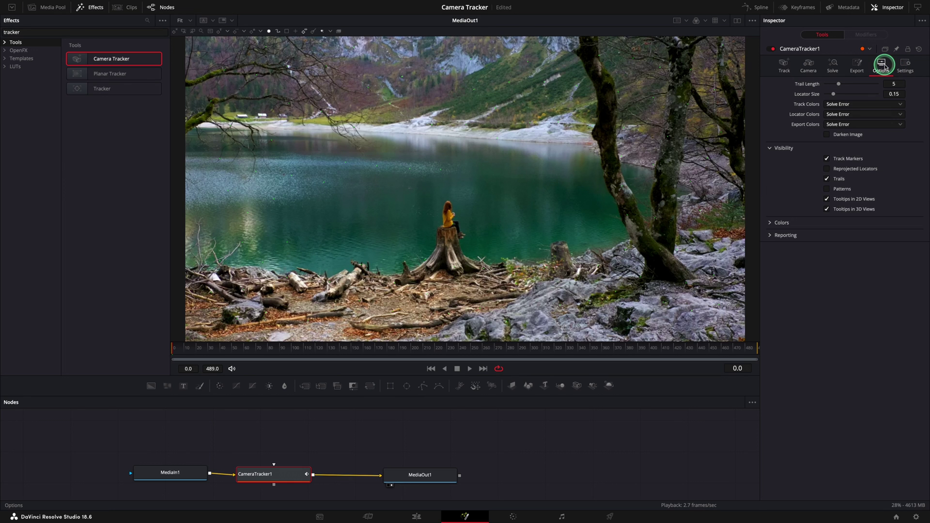
click(826, 136)
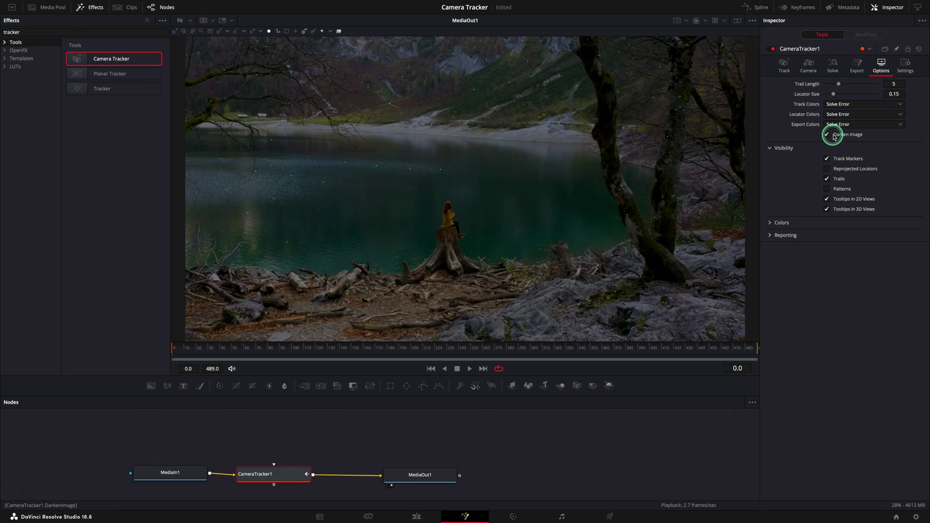
click(784, 71)
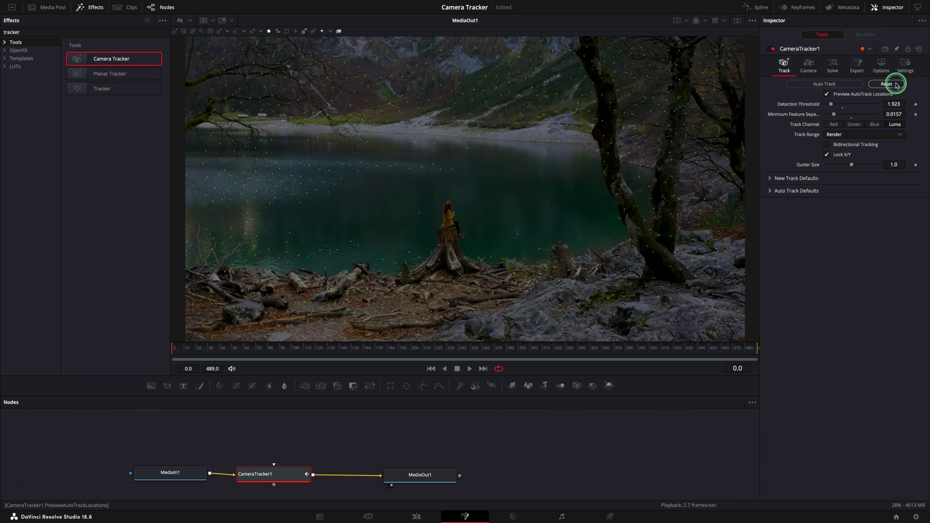
Step: Reset Detection Threshold to 2.2 and Minimum Feature Separation to 0.05, then start Auto Track
double_click(807, 104)
double_click(805, 115)
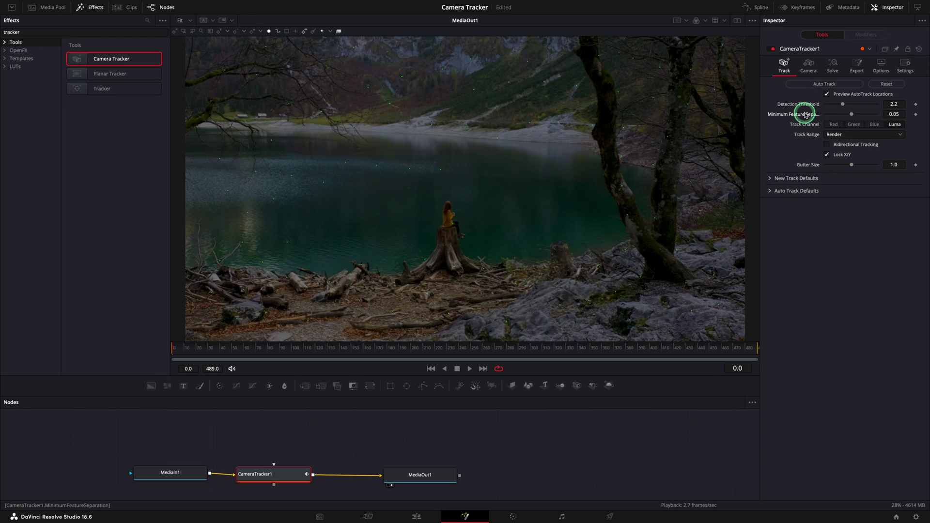
click(803, 85)
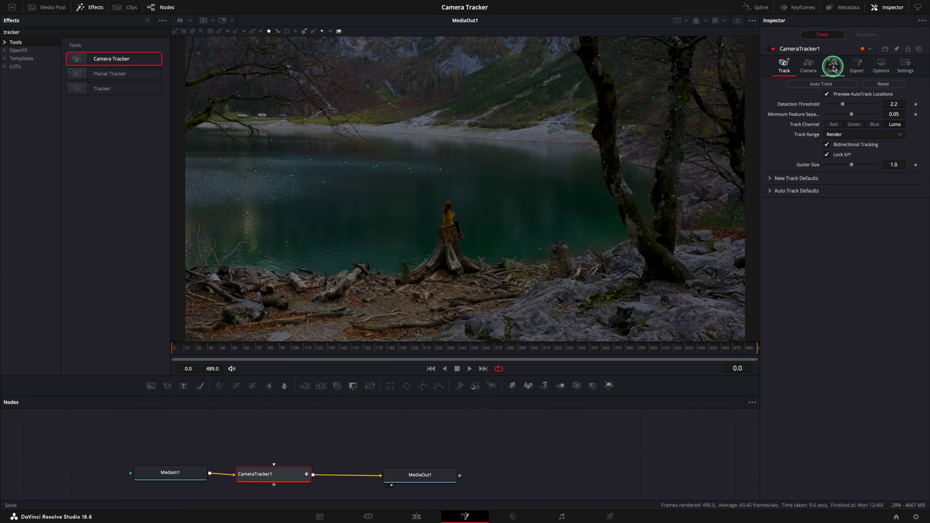
Step: Solve the camera to a 0.3451-pixel average error and expand Export's 3D Scene Transform settings
click(833, 66)
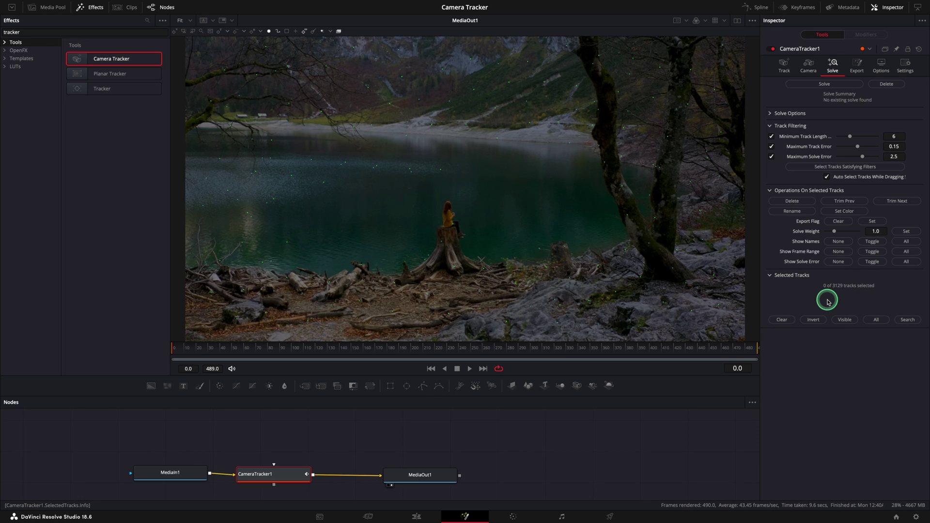
click(842, 85)
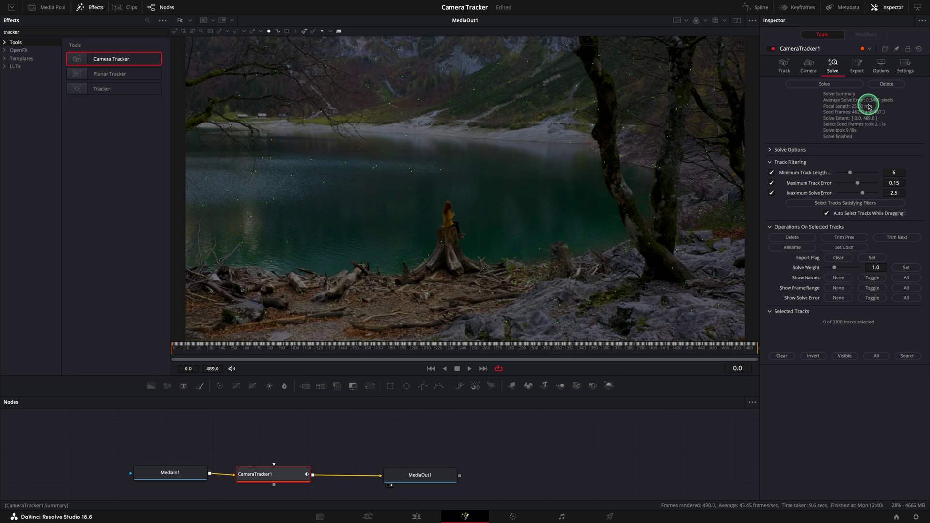
click(858, 65)
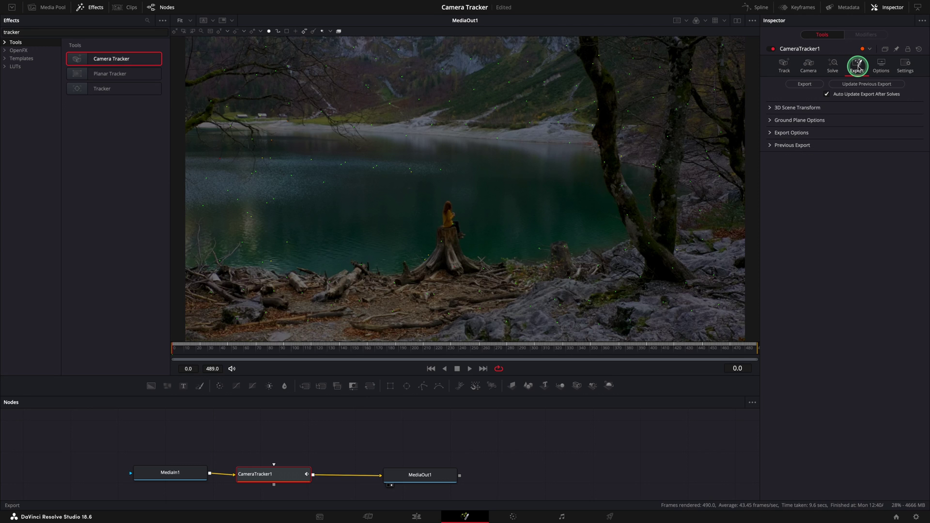
click(770, 108)
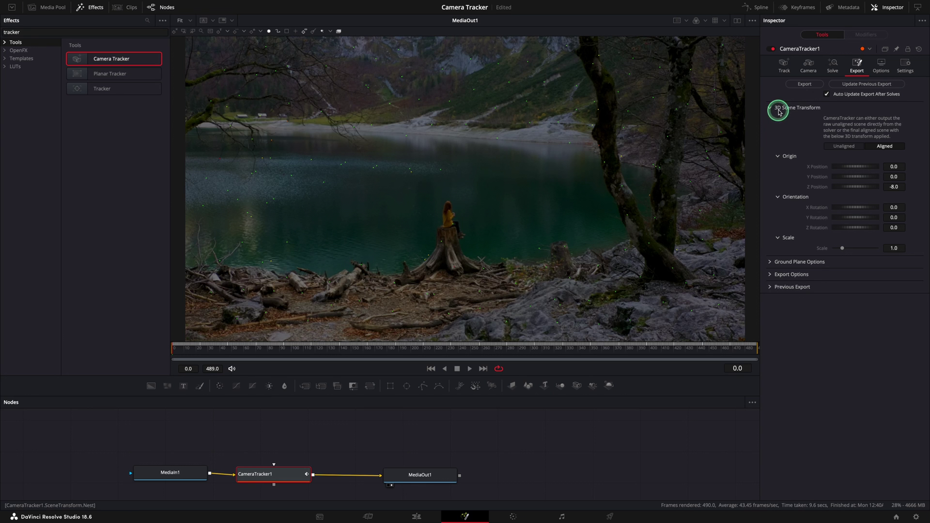
Step: Export the solved scene as 3D nodes, rearrange the graph, and feed CameraTracker1_Renderer into MediaOut1
click(805, 84)
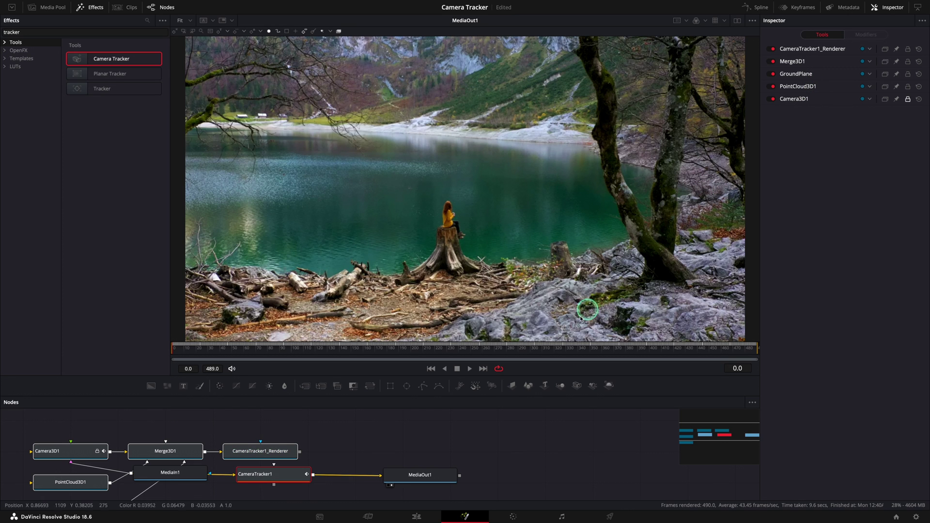
drag(262, 449, 464, 429)
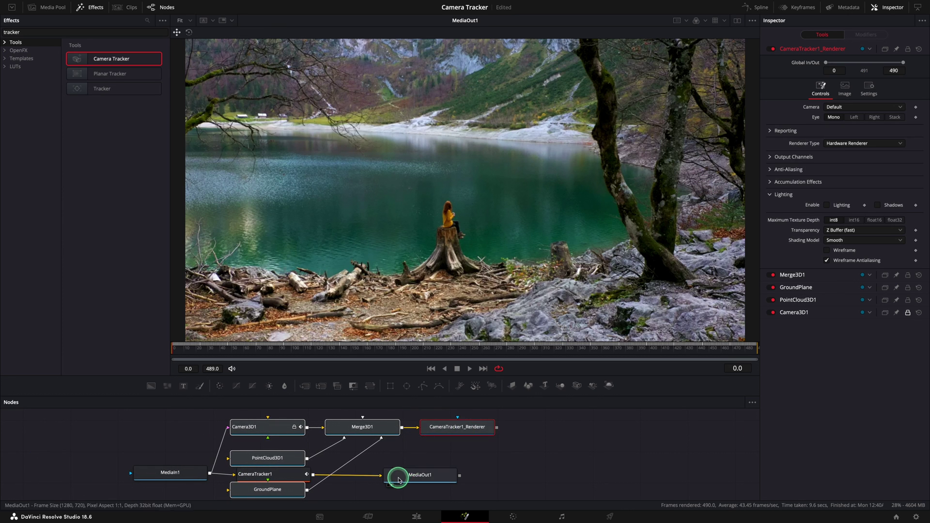
drag(397, 475, 572, 465)
drag(300, 477, 446, 475)
drag(552, 470, 712, 424)
drag(496, 429, 565, 469)
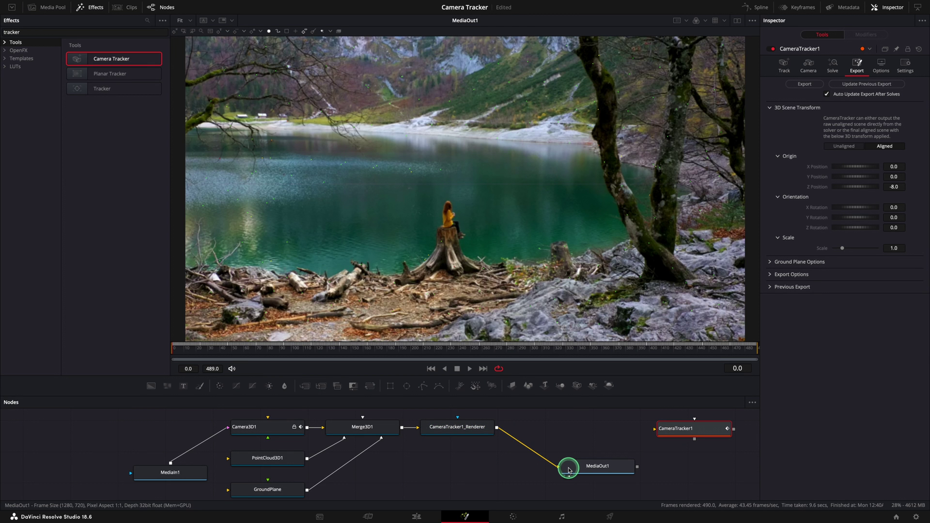
click(599, 468)
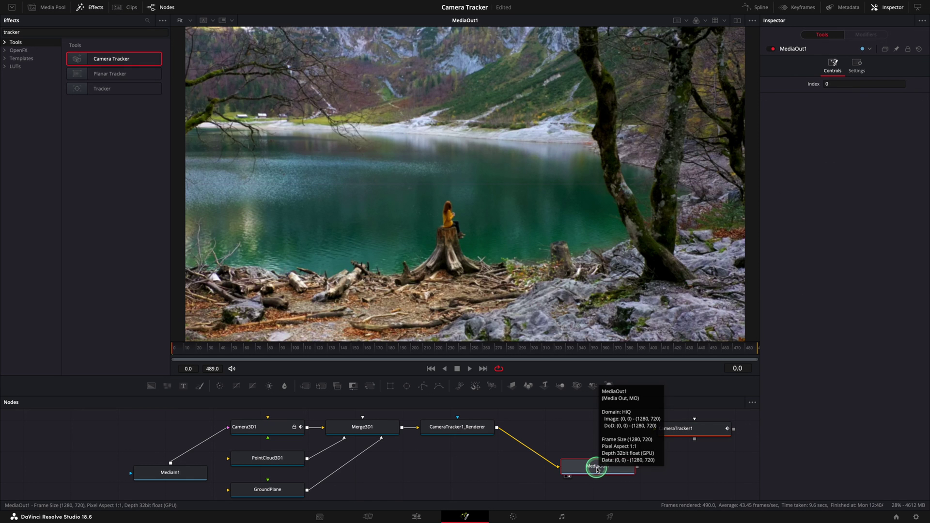
drag(183, 349, 170, 369)
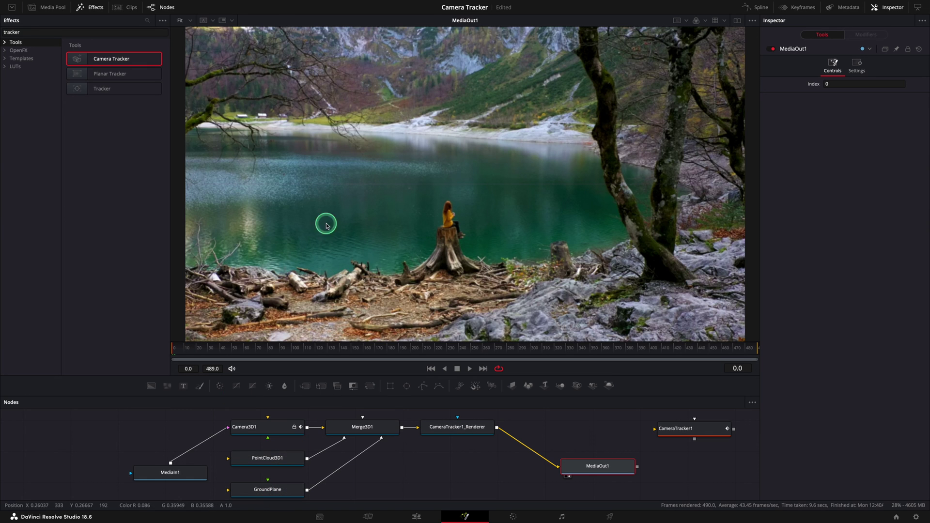
Step: Delete the GroundPlane node and add a Text3D1 node wired into Merge3D1
click(293, 489)
key(Delete)
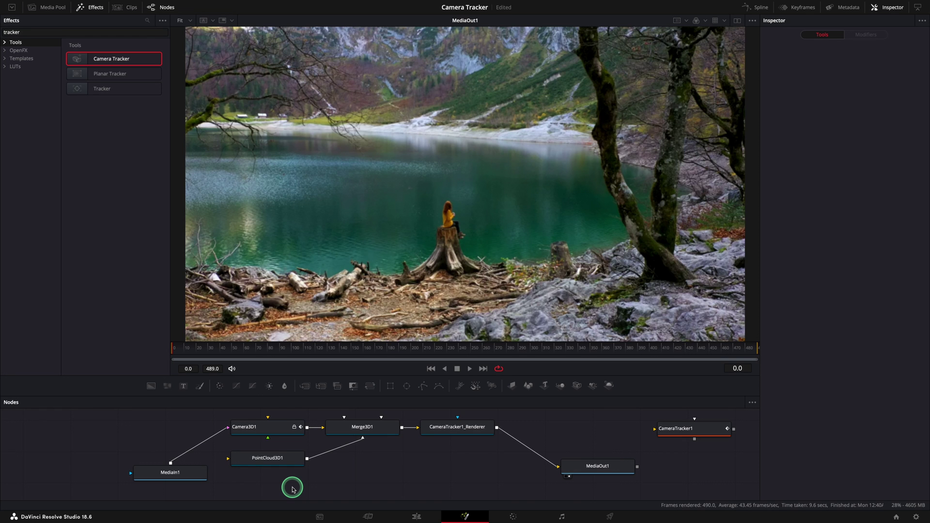
drag(406, 449, 406, 486)
click(545, 386)
drag(539, 393, 375, 421)
Step: Change the Text3D1 text to '3D TRACKING' and shrink its size slightly
click(827, 118)
text(3D )
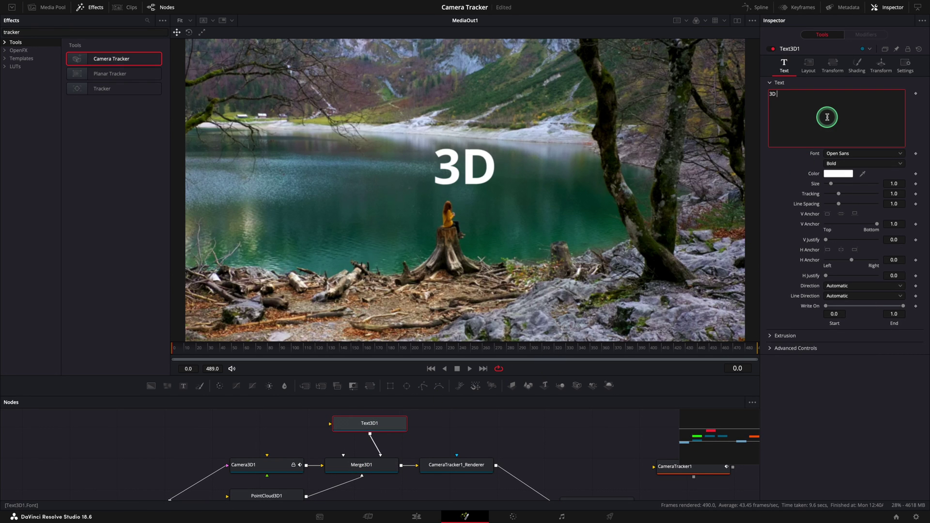
text(TRACKING)
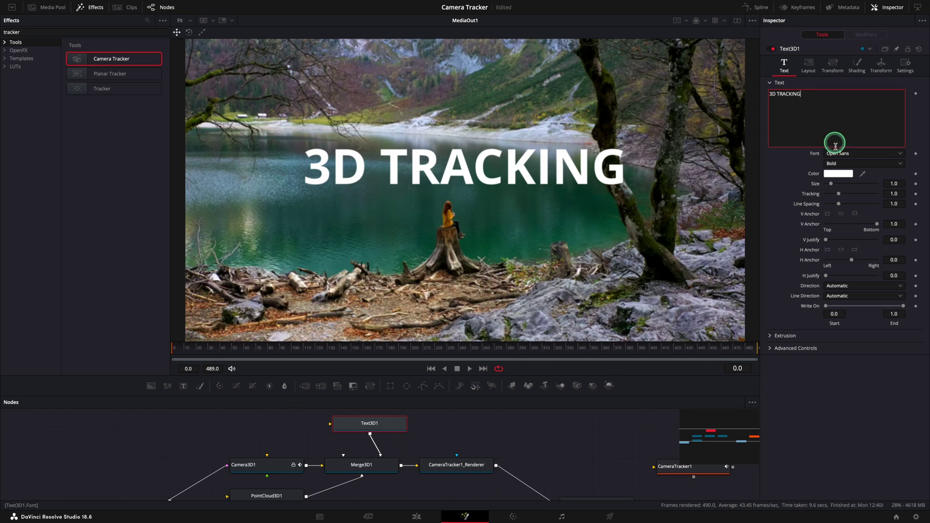
mouse_move(899, 184)
mouse_down()
mouse_move(883, 185)
mouse_move(898, 183)
mouse_up()
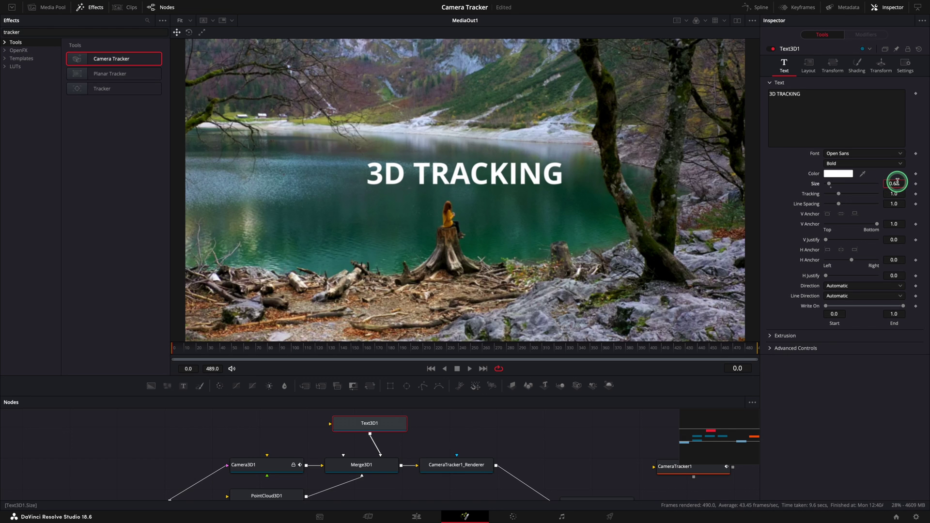
Step: Raise the title and rotate it 5.2 on X and 10.4 on Y, checking it across frames
click(880, 76)
drag(905, 103, 908, 102)
click(855, 103)
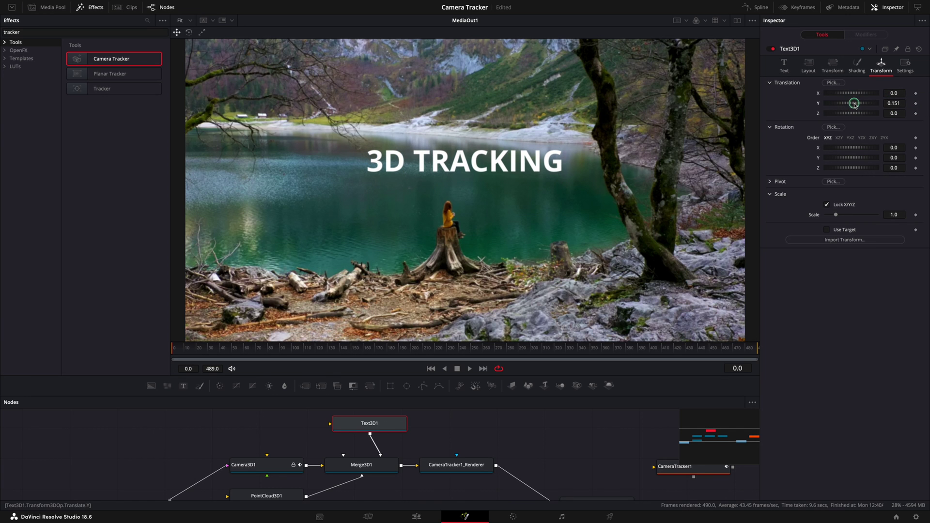
click(850, 148)
click(848, 168)
click(841, 158)
click(842, 158)
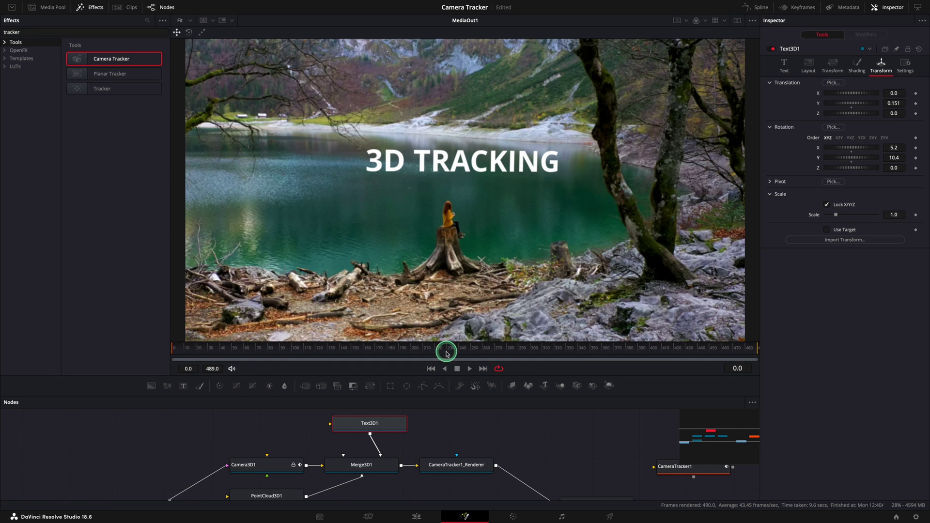
drag(438, 351, 751, 354)
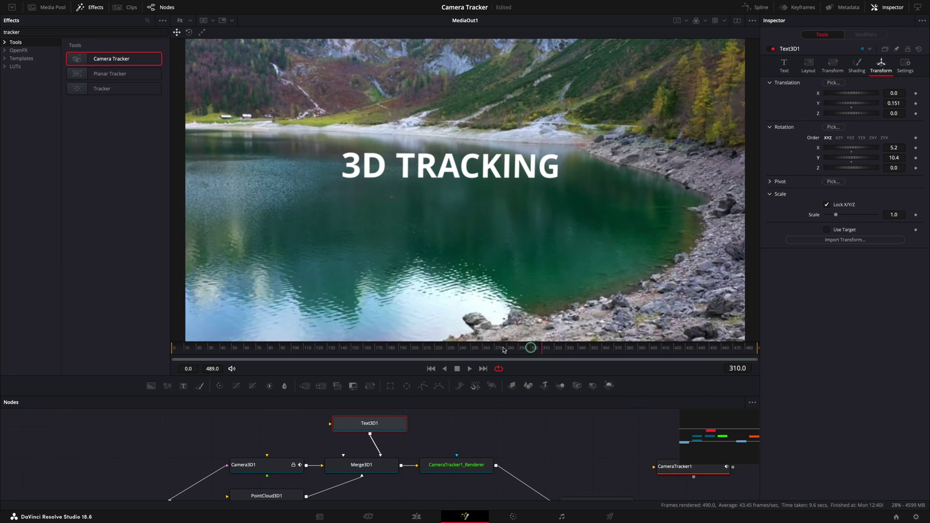
drag(486, 349, 174, 350)
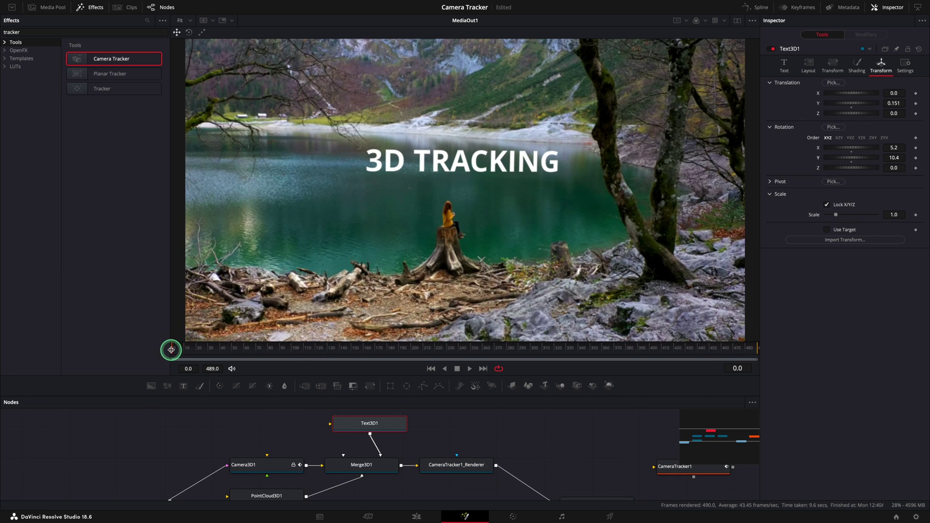
Step: Copy Text3D1 and paste a linked instance, Text3D1_1, connected into Merge3D1
drag(373, 425, 321, 424)
right_click(337, 425)
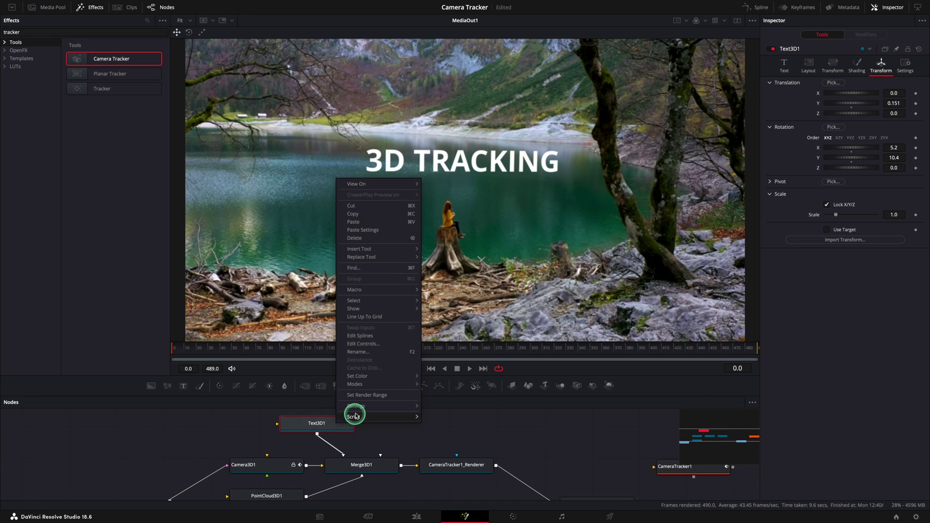
click(380, 214)
right_click(394, 423)
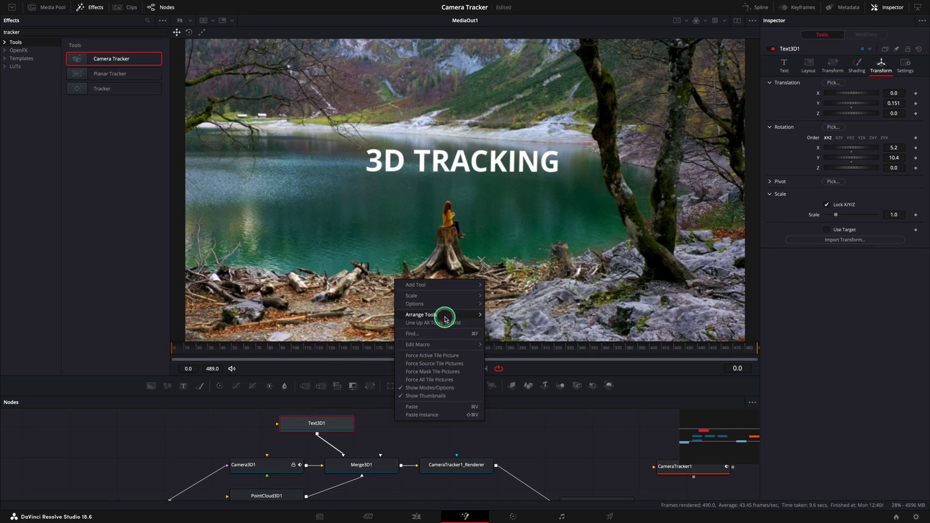
click(418, 415)
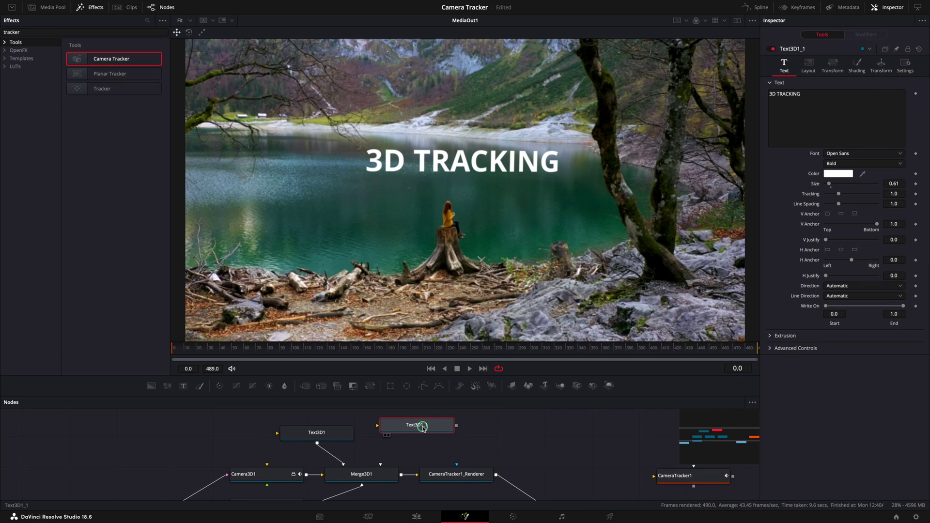
drag(456, 426, 379, 477)
Step: Flip Text3D1_1 to X rotation 122.6 and lower it beneath the title
click(426, 430)
click(416, 427)
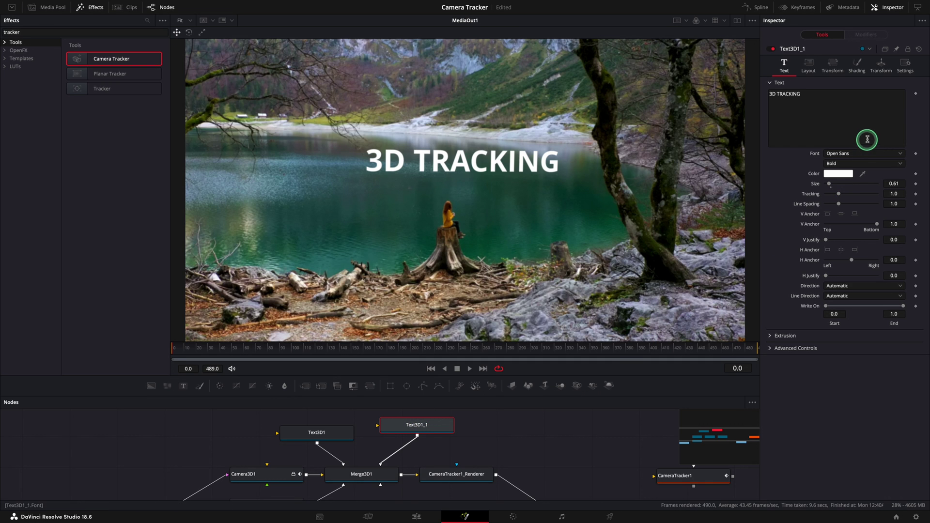
click(881, 68)
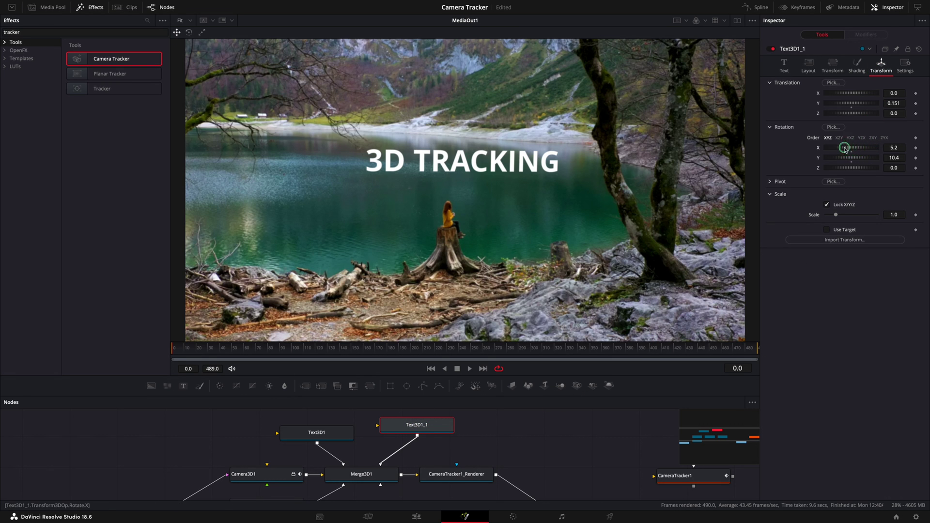
drag(845, 149, 862, 151)
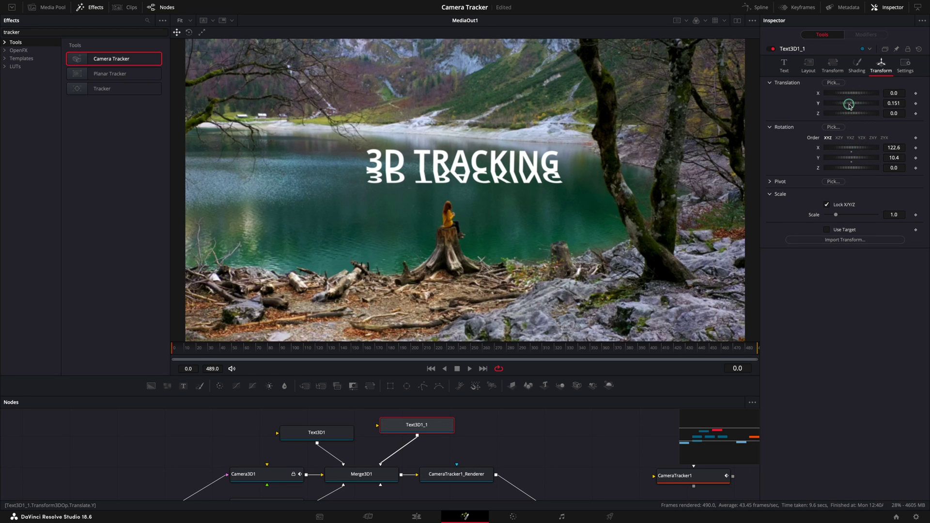
drag(849, 105, 848, 106)
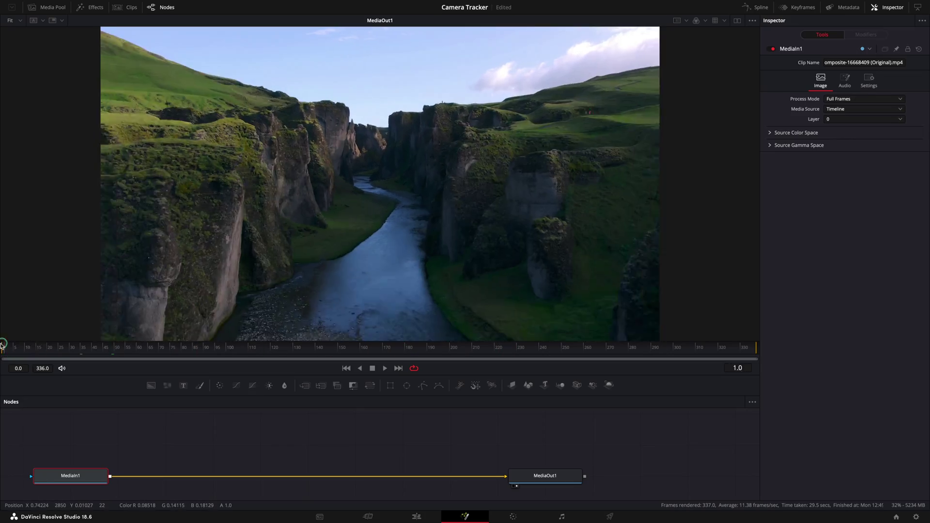
Step: Open the Effects library and activate its search field for the canyon clip
click(82, 8)
click(147, 22)
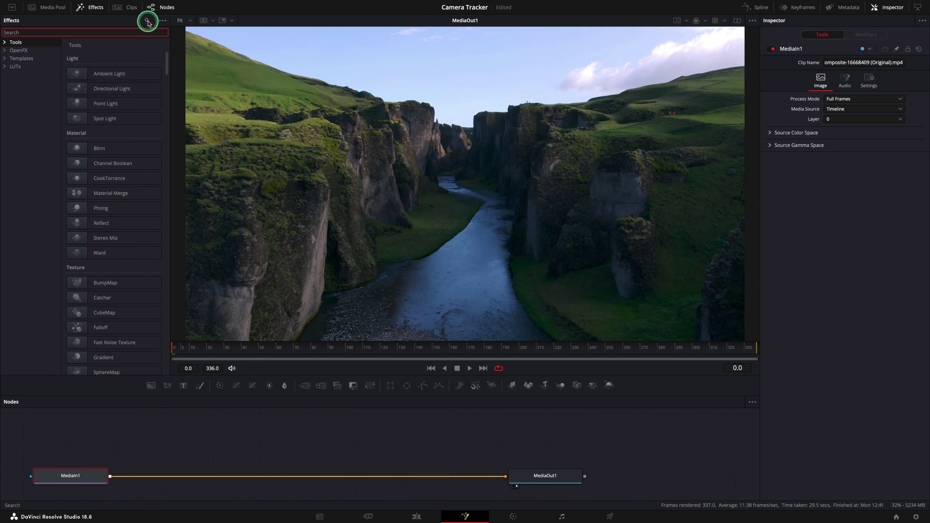
Step: Search 'tracker' and insert Camera Tracker between MediaIn1 and MediaOut1 for the canyon clip
text(tracker)
drag(120, 57, 327, 475)
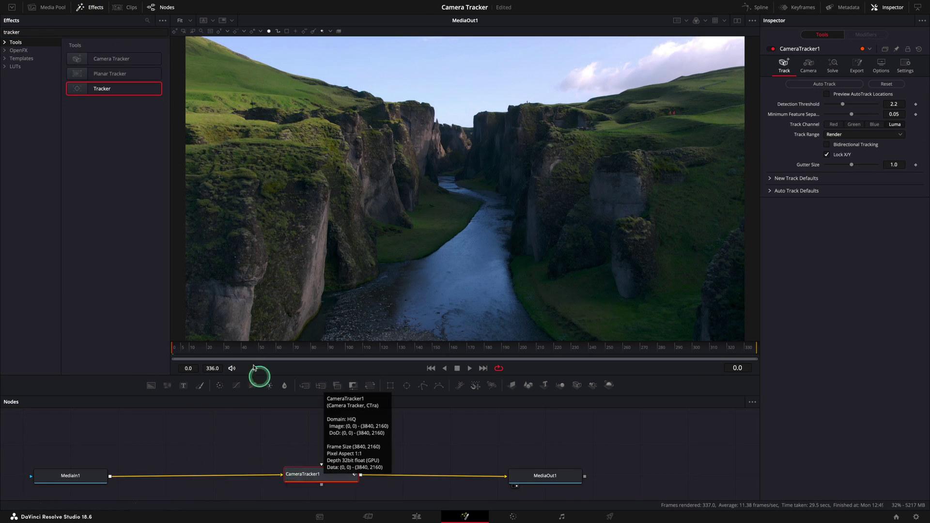
click(96, 9)
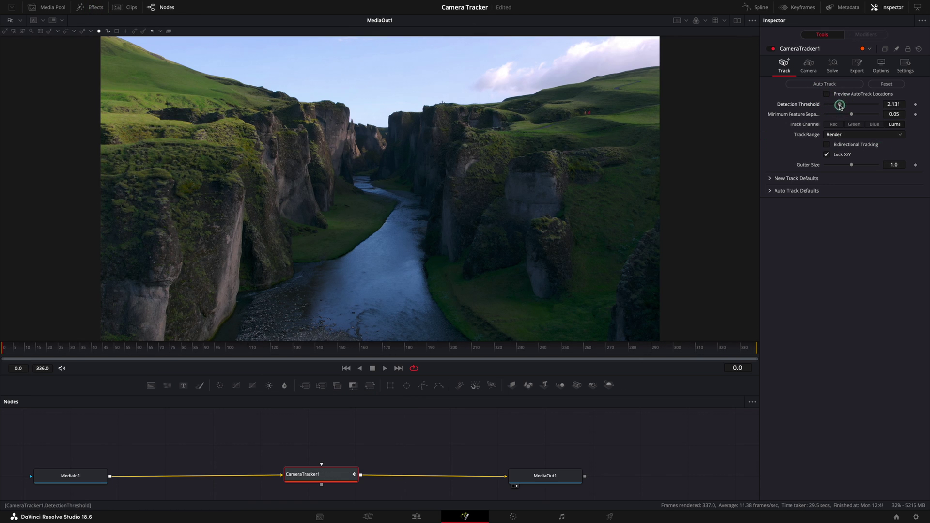
Step: Set threshold 2.131 and separation 0.0409, enable Bidirectional Tracking, and darken the preview
click(847, 115)
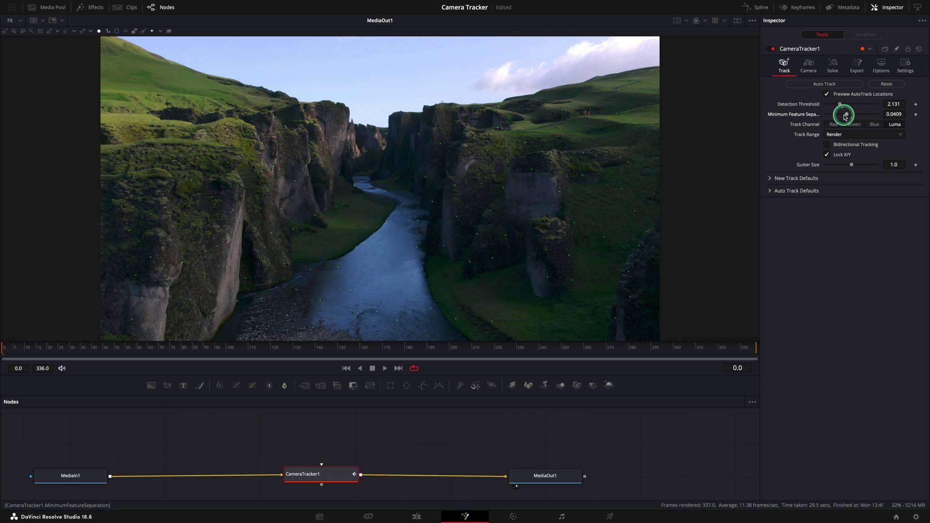
click(827, 145)
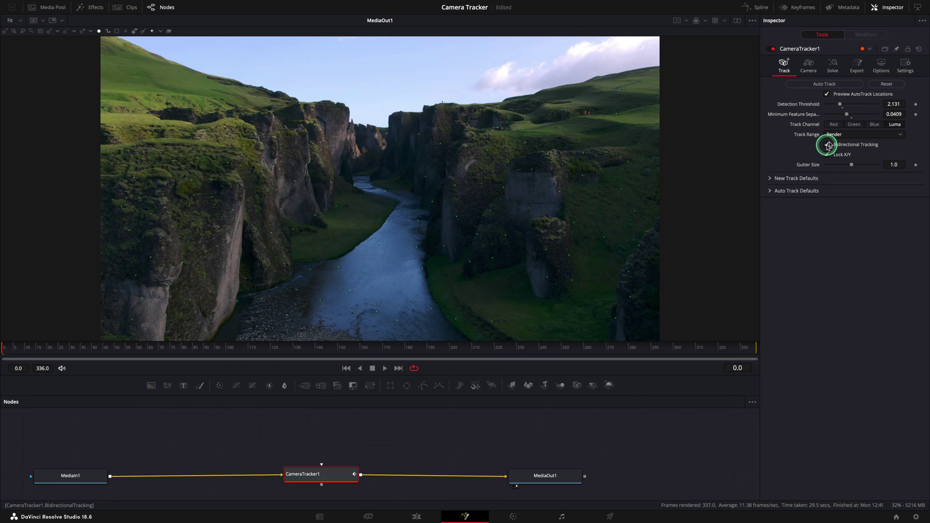
click(881, 66)
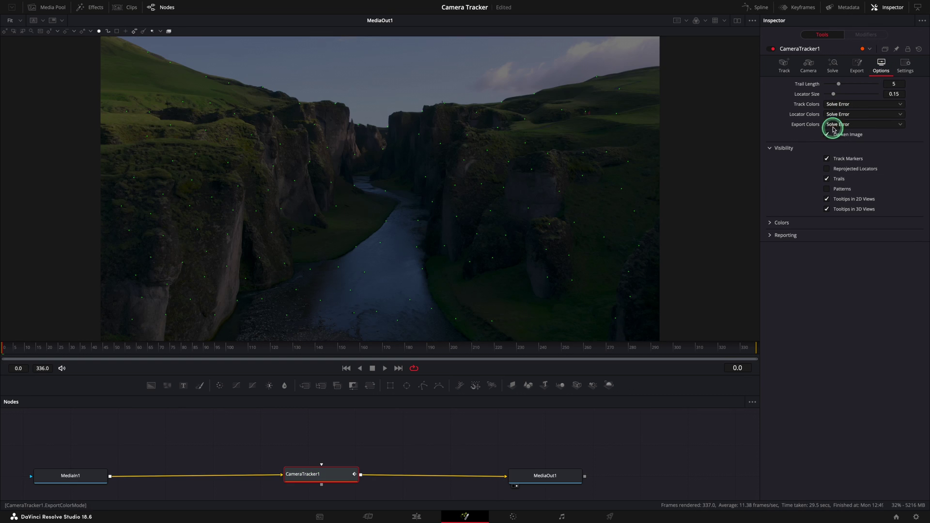
click(785, 67)
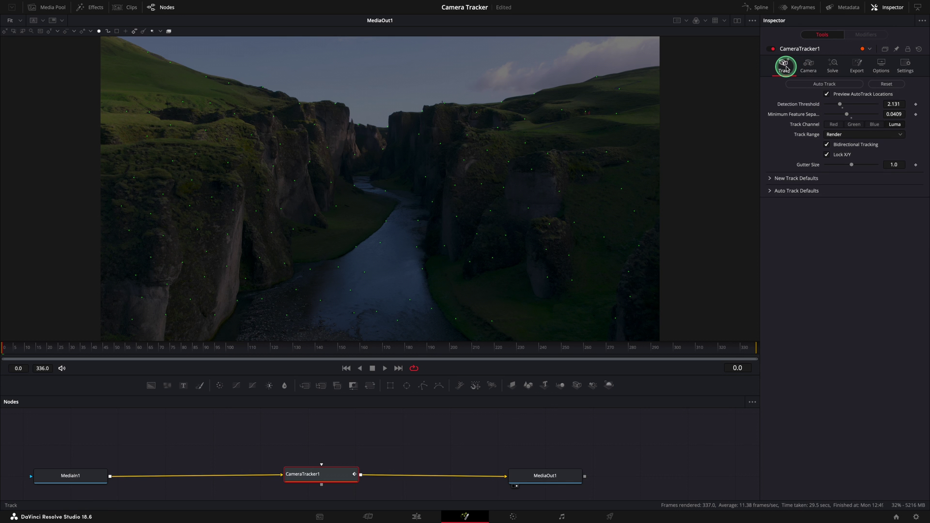
Step: Auto-track the canyon clip, then solve the camera to a 1.1012-pixel average error
click(803, 85)
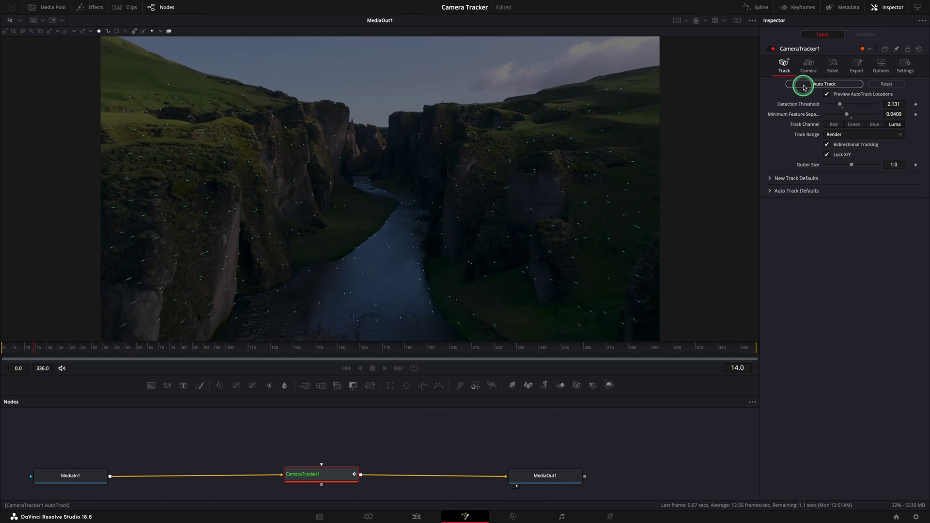
click(832, 67)
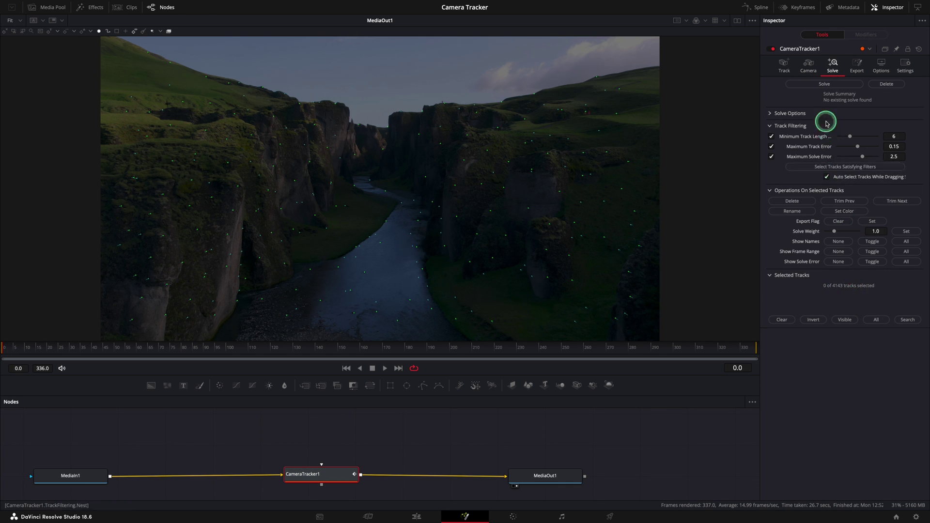
click(842, 86)
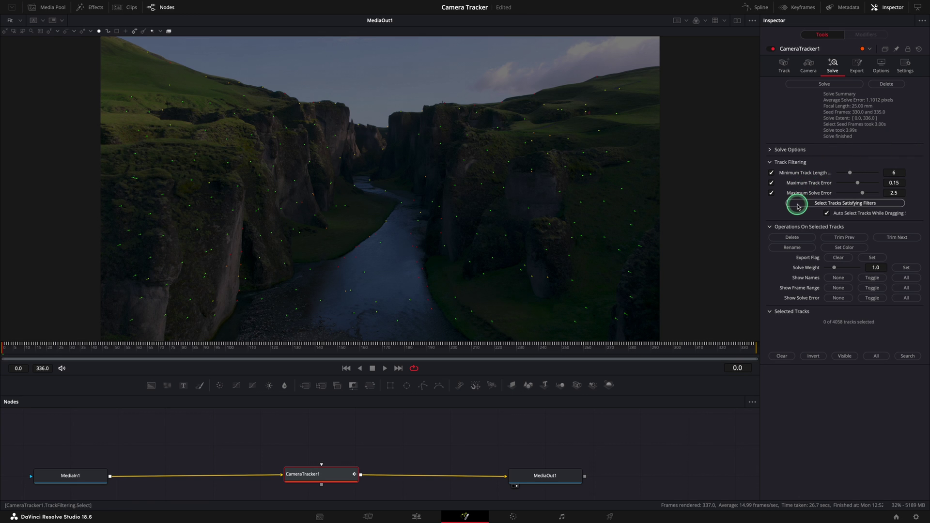
Step: Delete tracks failing the filters, leaving 2381, and re-solve to a 0.2538-pixel error
click(884, 206)
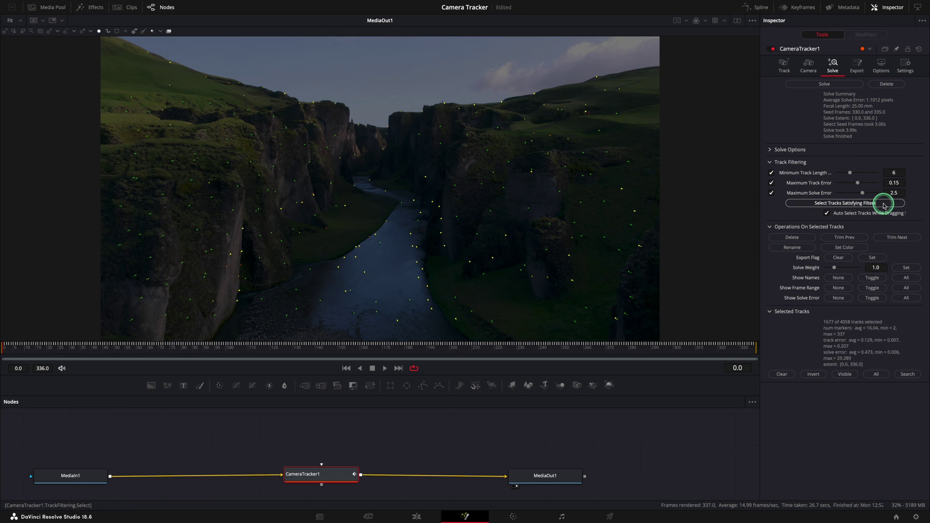
click(806, 238)
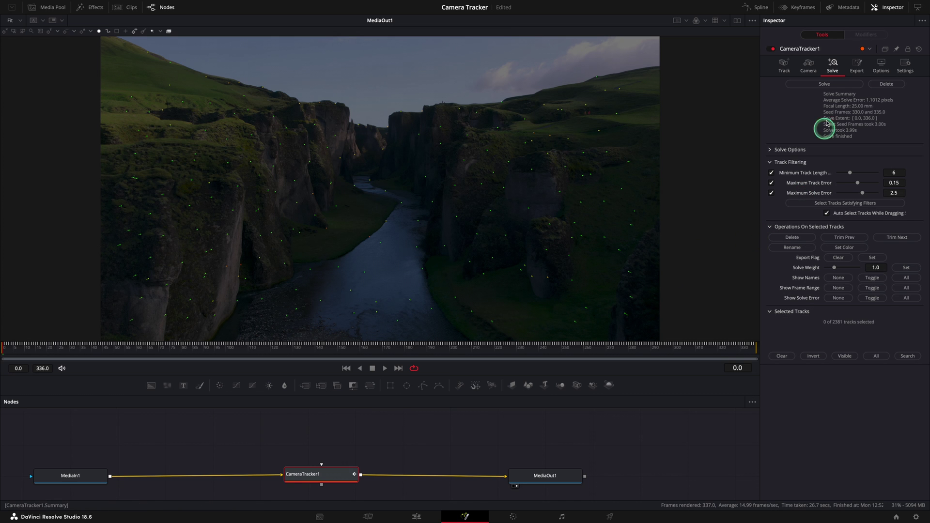
click(818, 88)
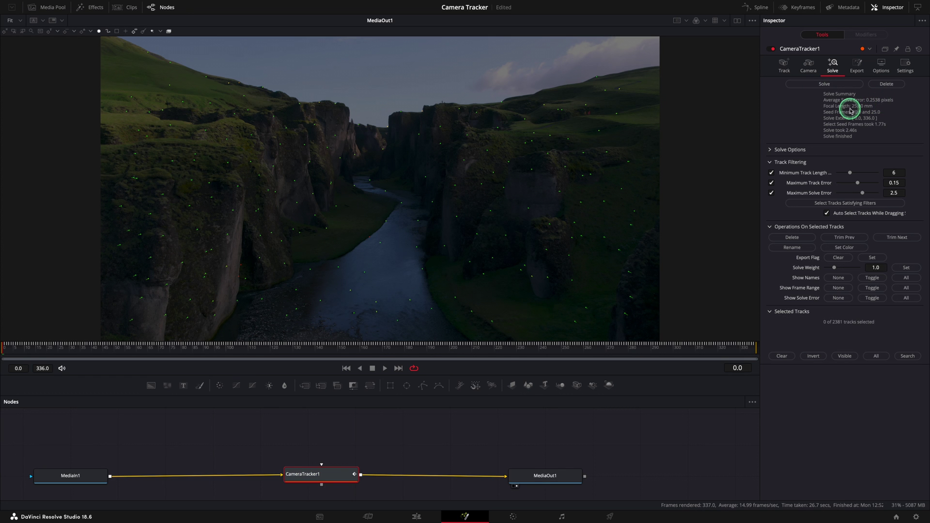
drag(502, 347, 5, 348)
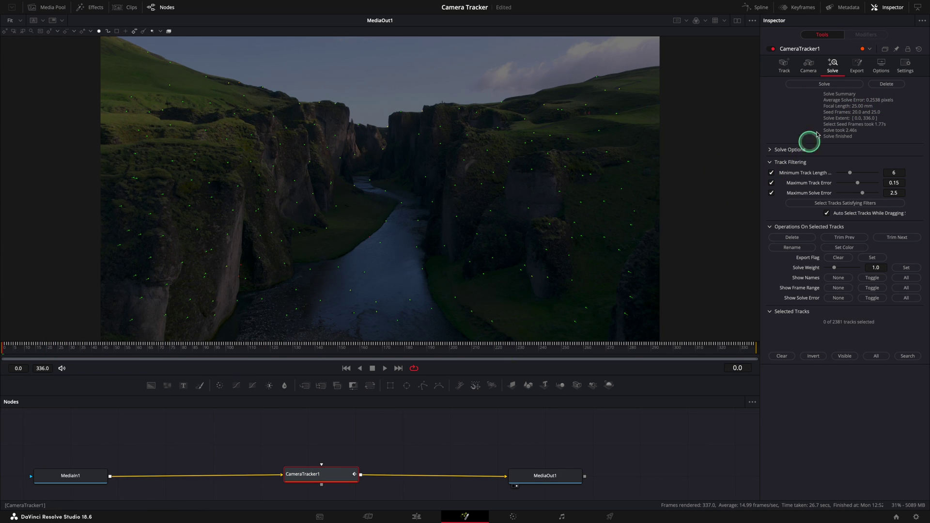
Step: Set the CameraTracker's 3D scene transform to Unaligned in the Export settings
click(857, 67)
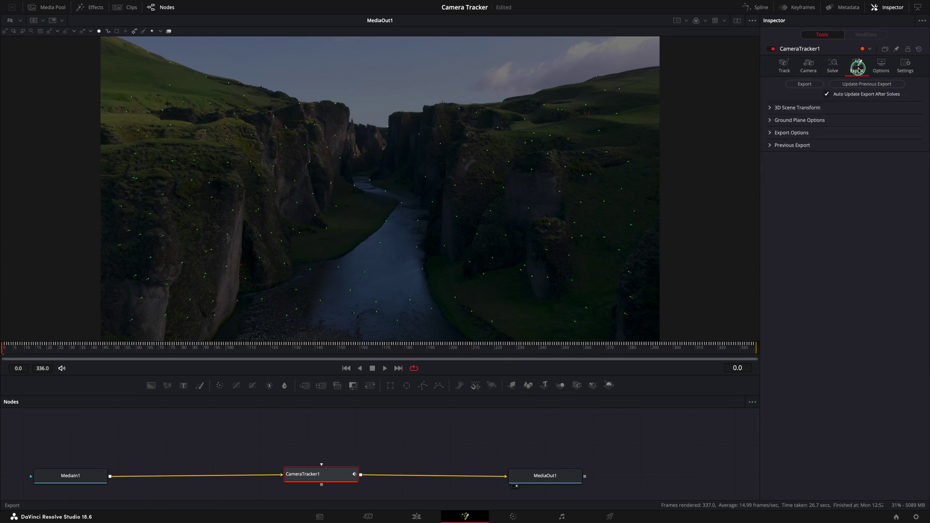
click(771, 108)
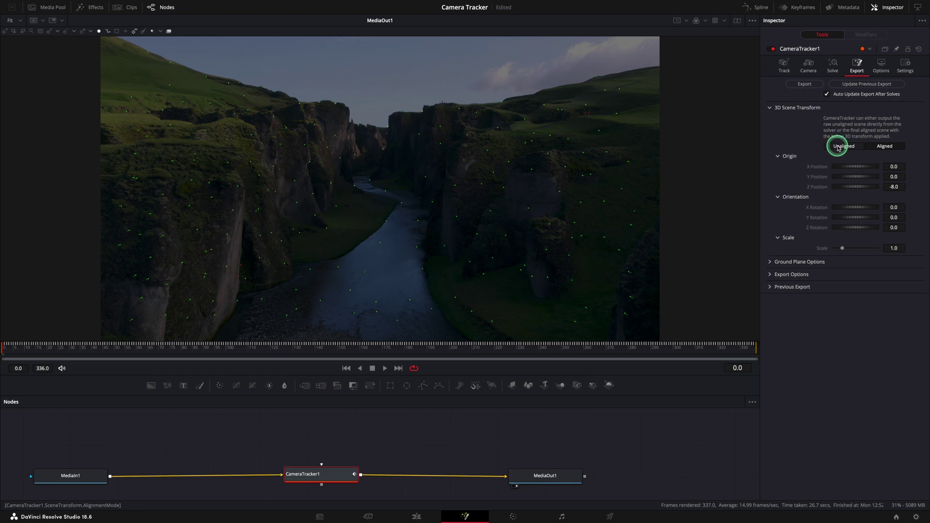
click(836, 147)
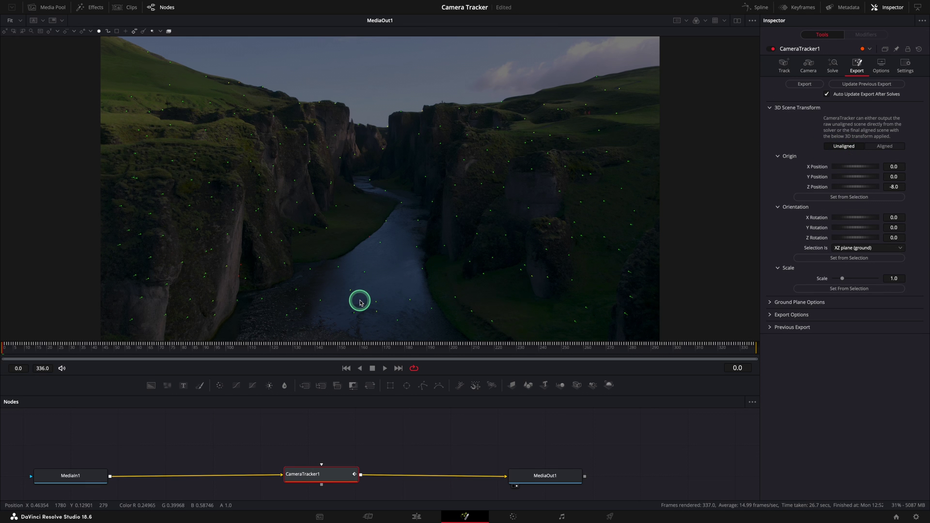
Step: Zoom the viewer to 72%, dismiss the no-locators warning, and box-select the river locators
scroll(358, 305, down, 3)
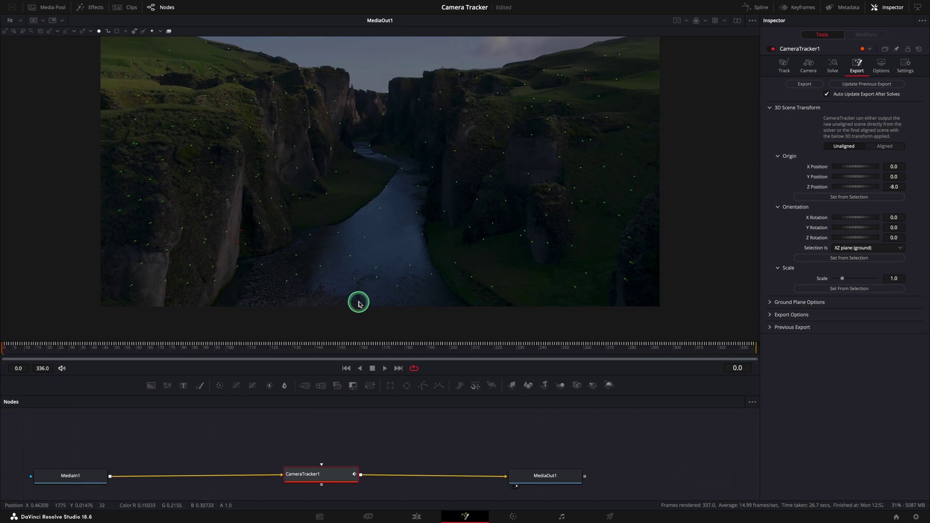
middle_click(405, 290)
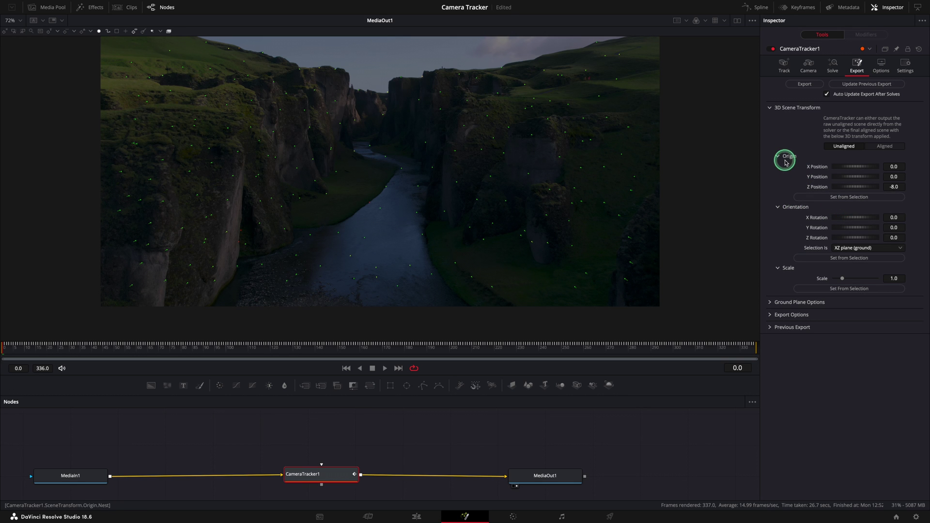
click(834, 198)
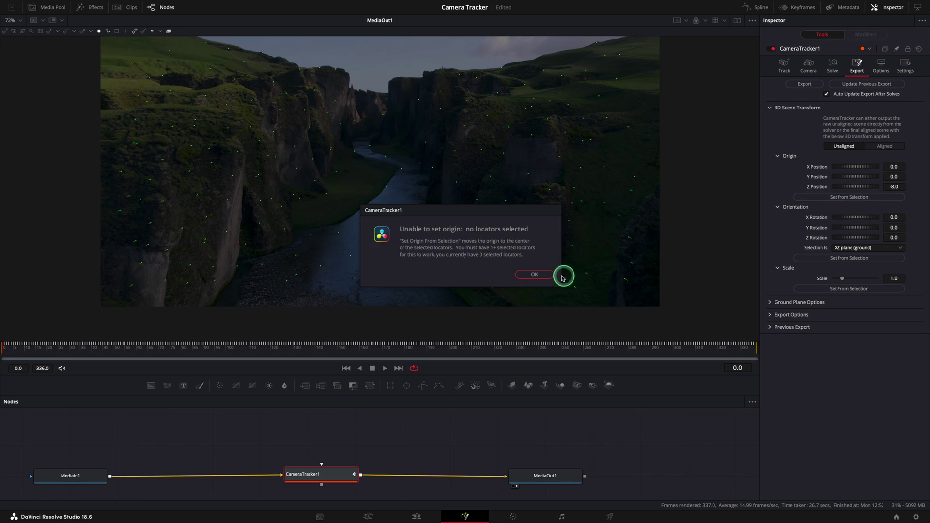
click(537, 274)
drag(400, 295, 332, 262)
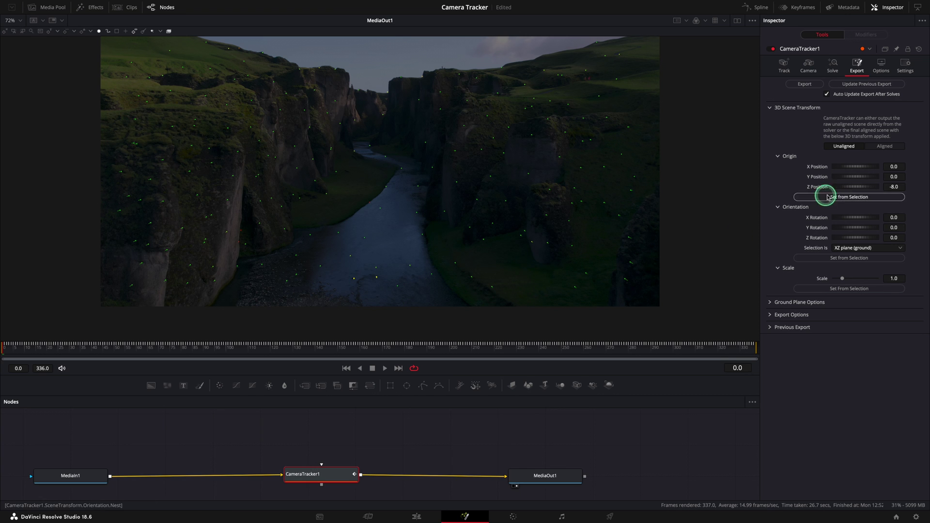
Step: Set the scene origin from the selected river locators and begin selecting more of them
click(854, 198)
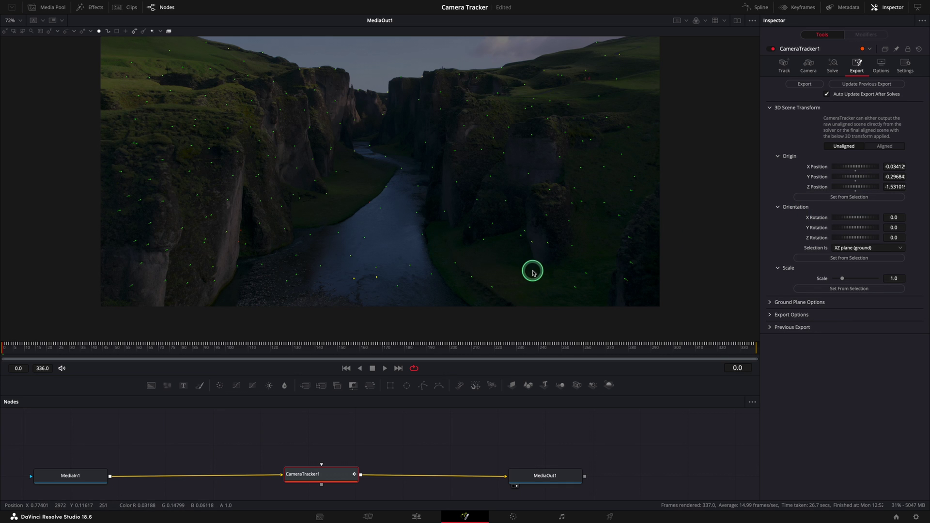
drag(425, 250, 344, 283)
drag(380, 229, 278, 264)
Step: Set ground orientation from extra river locators (2.625388, 0.015213, -0.33177) and choose Aligned
drag(308, 257, 292, 253)
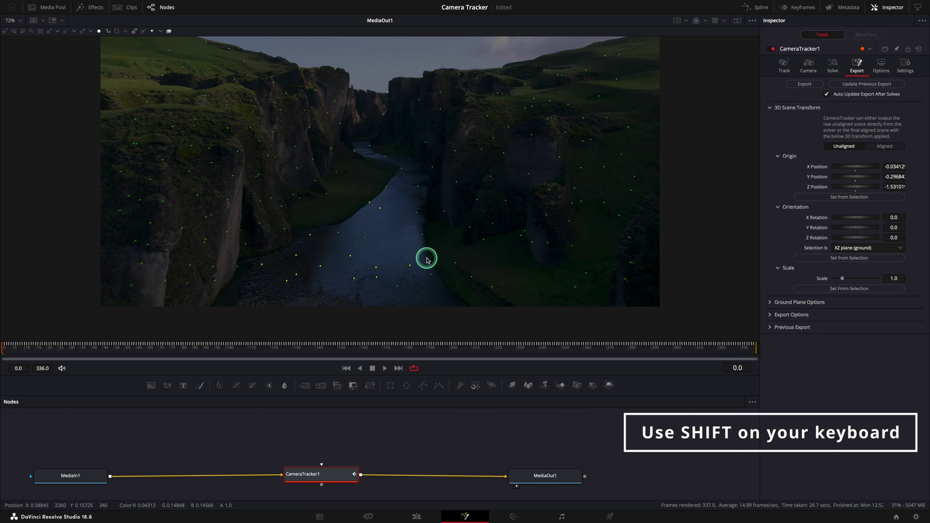
drag(381, 164, 425, 218)
drag(351, 146, 361, 157)
click(865, 260)
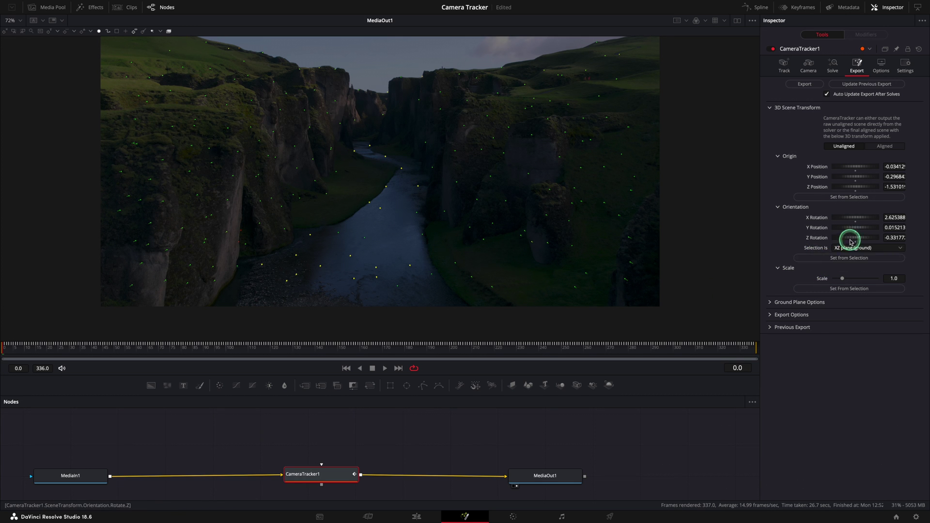
click(882, 146)
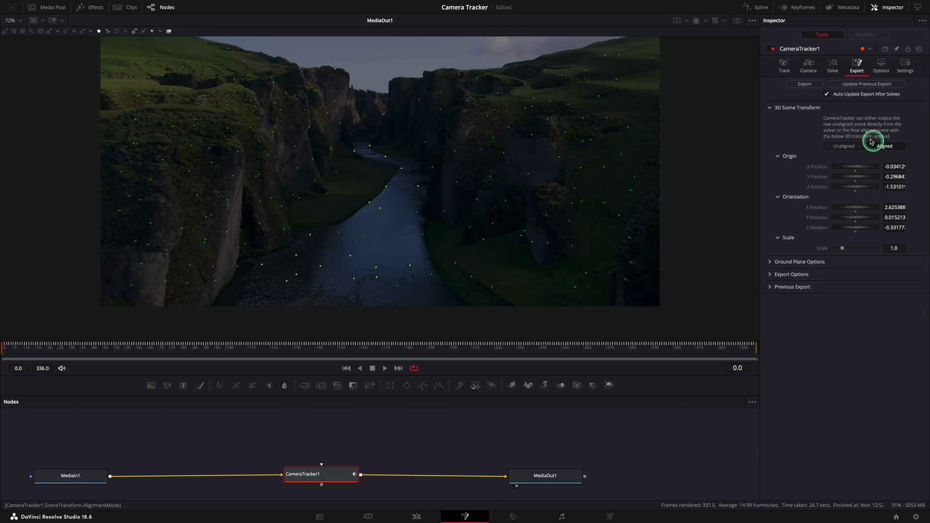
Step: Export the tracked scene as nodes, feed CameraTracker1_Renderer to MediaOut1, and add a RESOLVE Text3D node
click(813, 85)
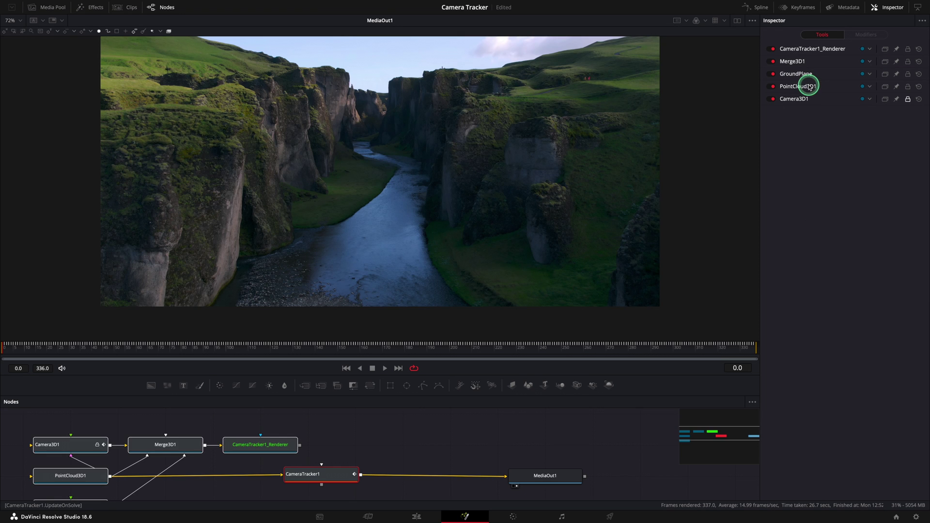
drag(308, 437, 430, 449)
drag(499, 477, 552, 436)
drag(438, 451, 505, 476)
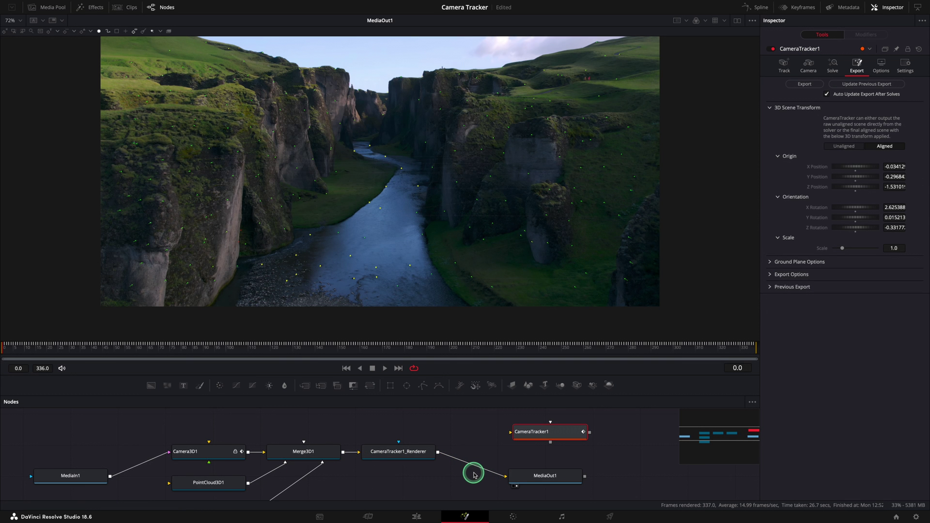
drag(545, 385, 303, 453)
click(822, 121)
Step: Connect Text3D1 into Merge3D1, scale the RESOLVE text to 0.215 and raise it to Y 0.226
click(276, 351)
drag(276, 353, 5, 353)
click(881, 63)
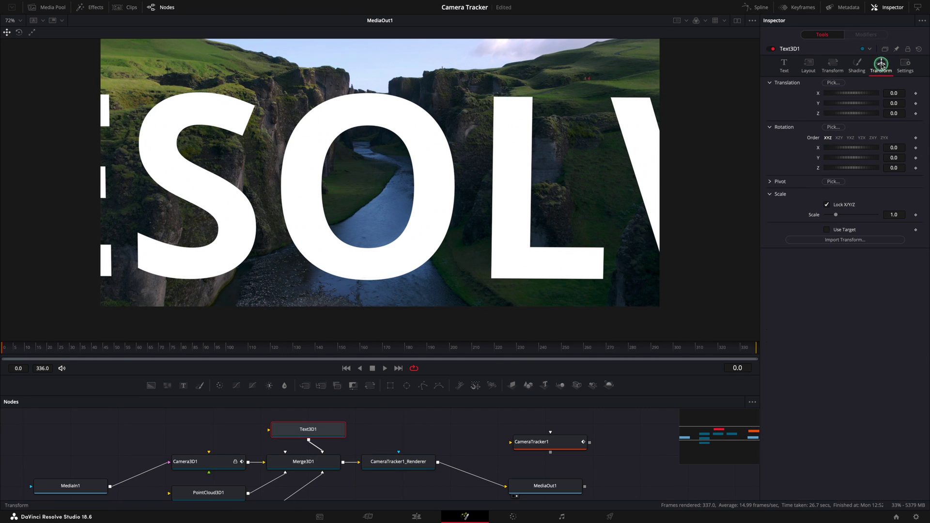
drag(835, 214, 830, 214)
drag(721, 221, 595, 218)
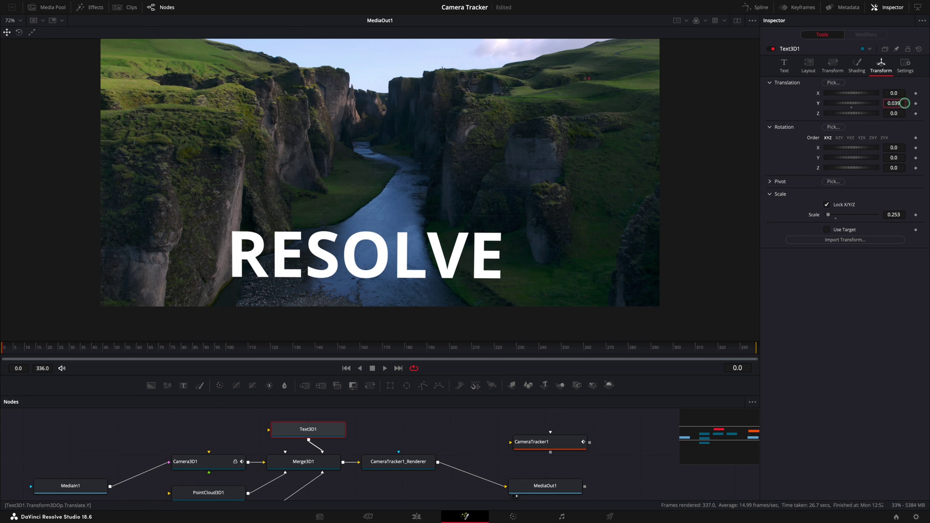
drag(900, 105, 911, 103)
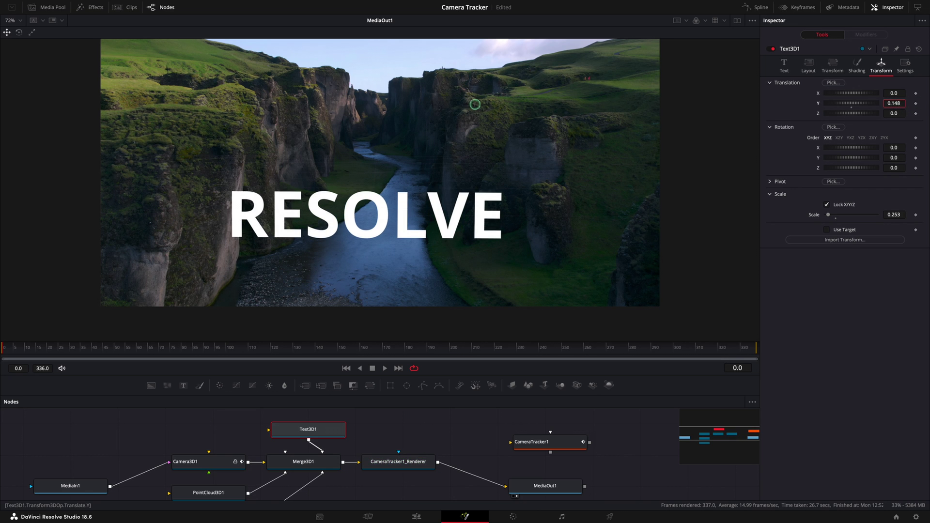
drag(483, 105, 496, 105)
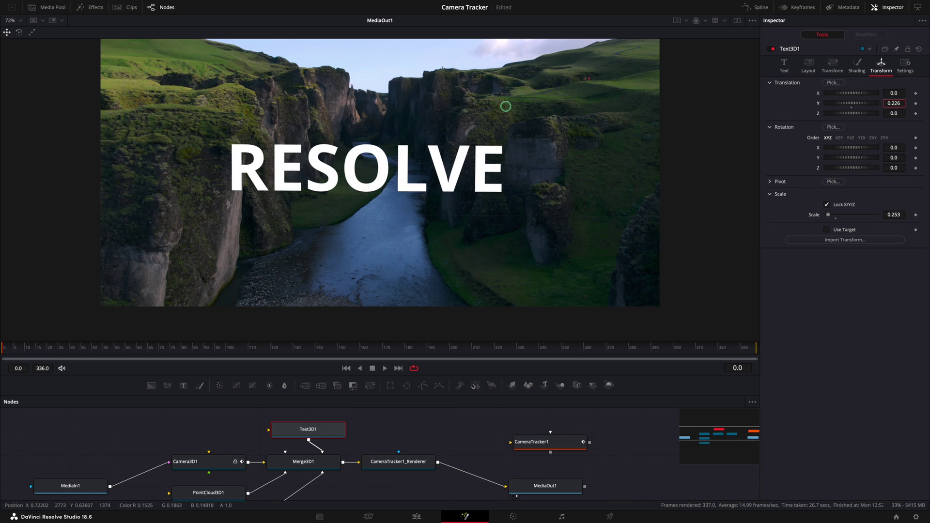
drag(898, 216, 765, 235)
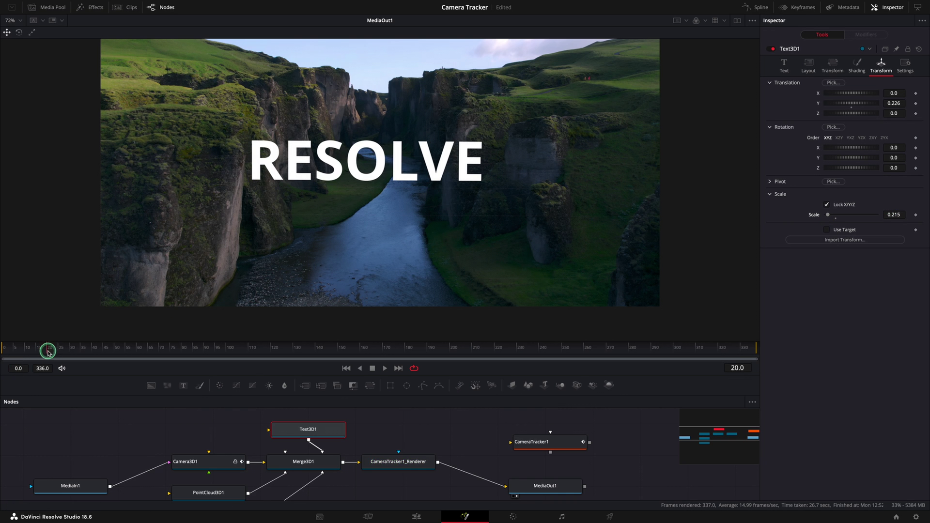
drag(45, 348, 427, 348)
Step: Fine-tune the RESOLVE text to X 0.055, Y 0.294 and scale 0.246 across later frames
mouse_move(846, 103)
mouse_down()
mouse_move(872, 95)
mouse_move(853, 95)
mouse_up()
drag(427, 348, 516, 352)
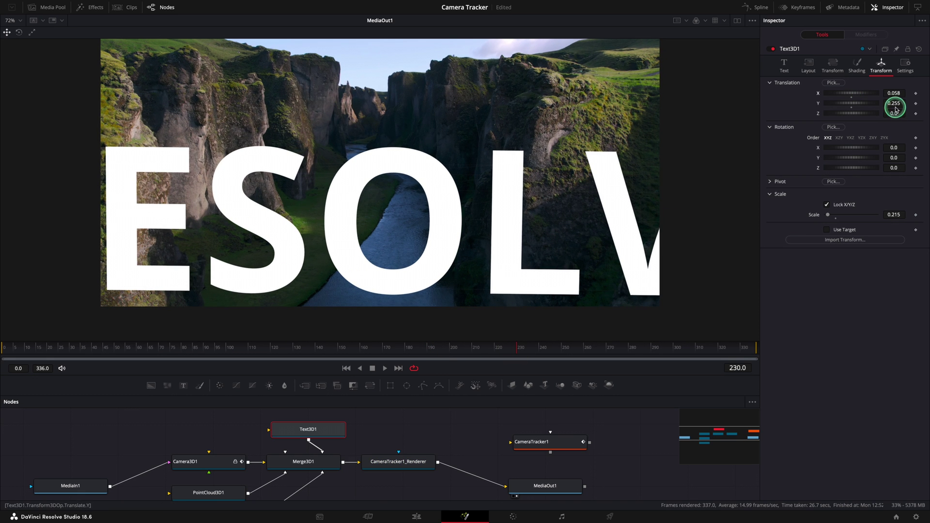
drag(891, 214, 897, 215)
drag(891, 103, 895, 103)
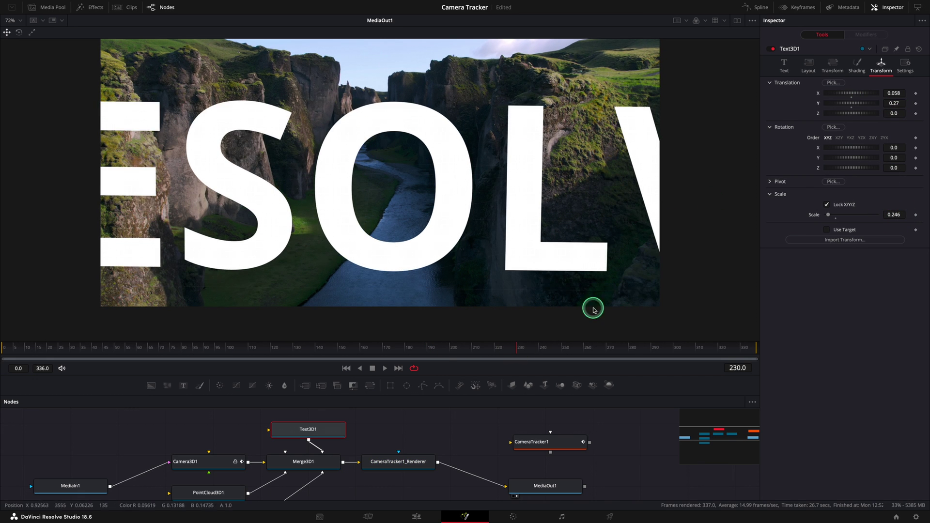
click(565, 347)
click(591, 347)
drag(893, 103, 898, 105)
mouse_move(625, 347)
mouse_down()
mouse_move(635, 347)
mouse_move(621, 348)
mouse_up()
drag(896, 93, 893, 94)
Step: Play the clip back from frame 0 and select the Merge3D1 node
drag(652, 342, 3, 349)
click(385, 368)
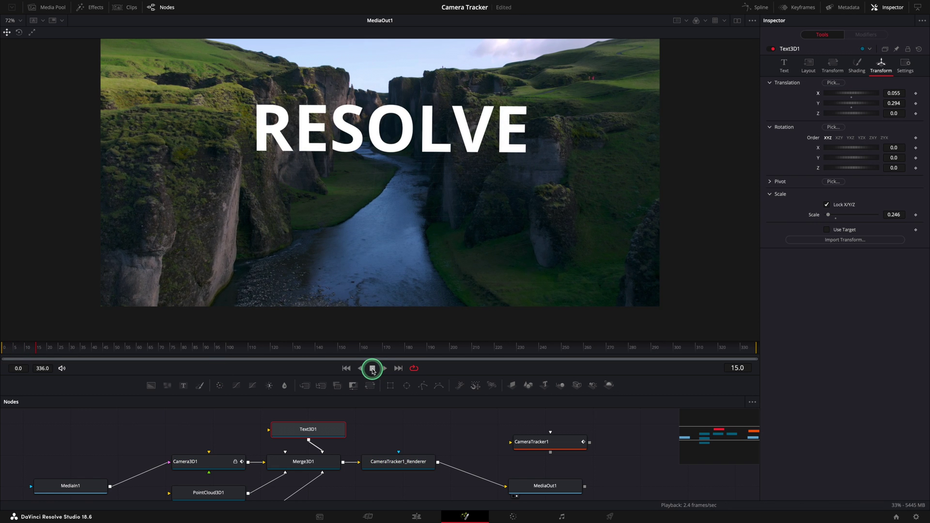
click(376, 441)
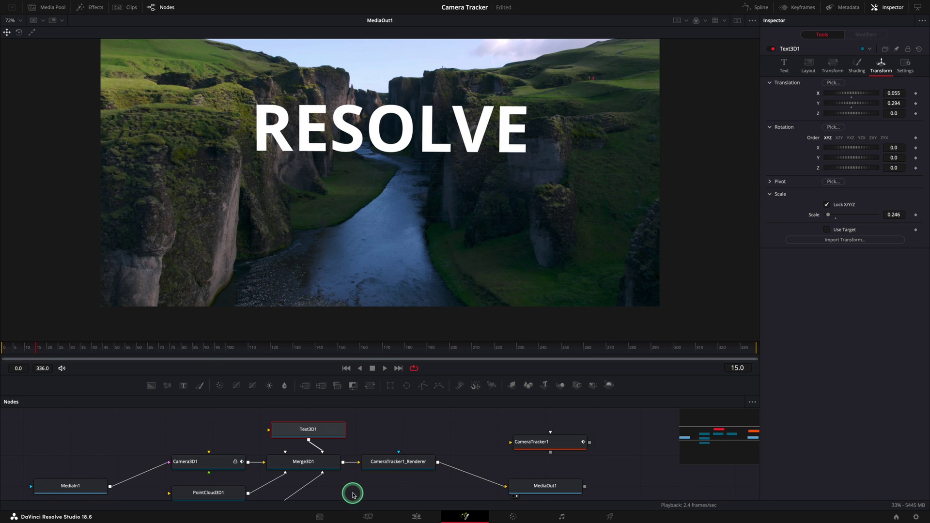
click(300, 466)
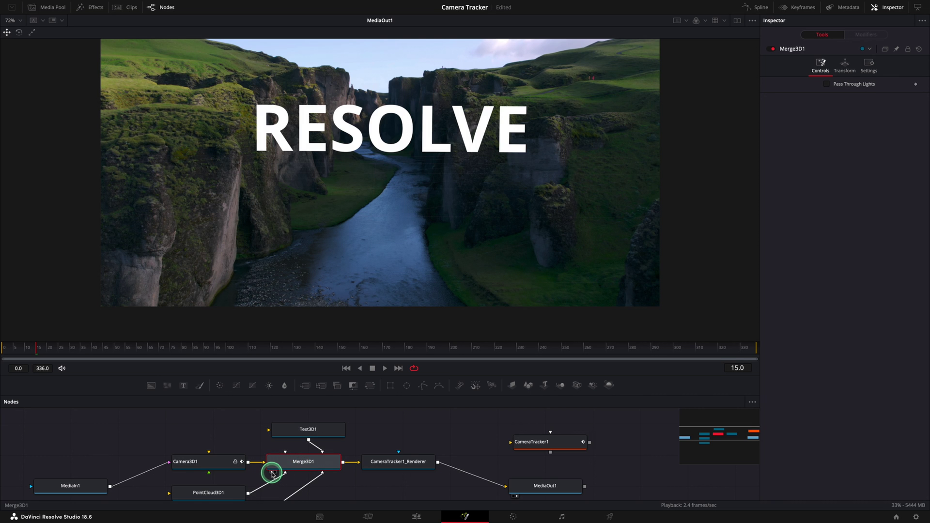
Step: Show Merge3D1 in a second viewer, look through Camera3D1, then return to Perspective view
click(736, 22)
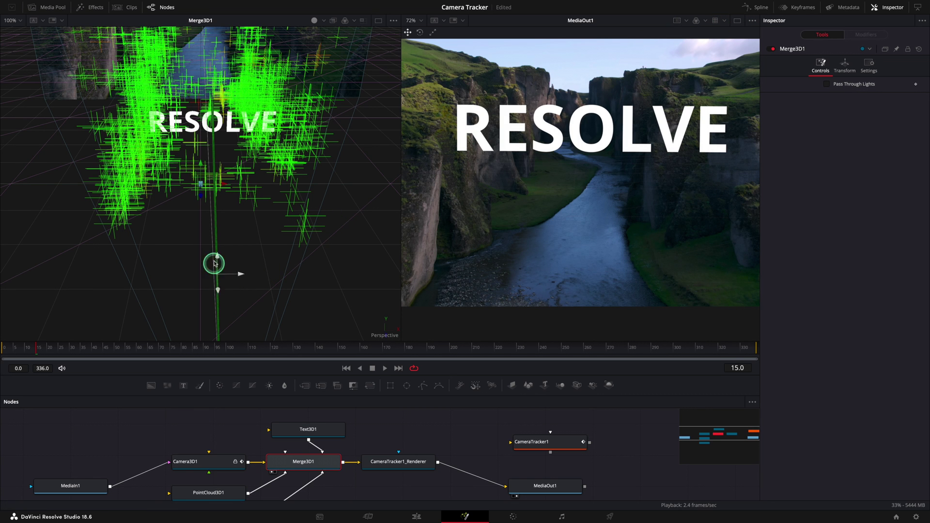
right_click(386, 337)
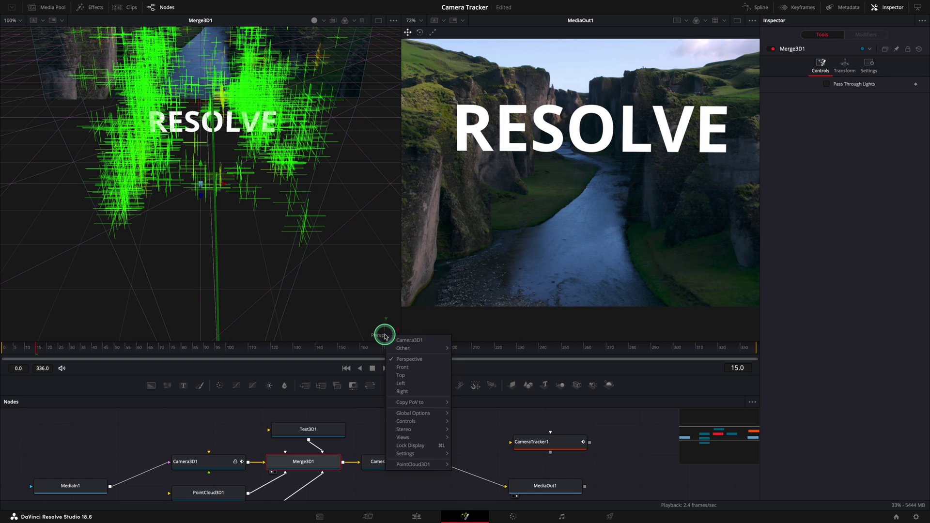
click(419, 340)
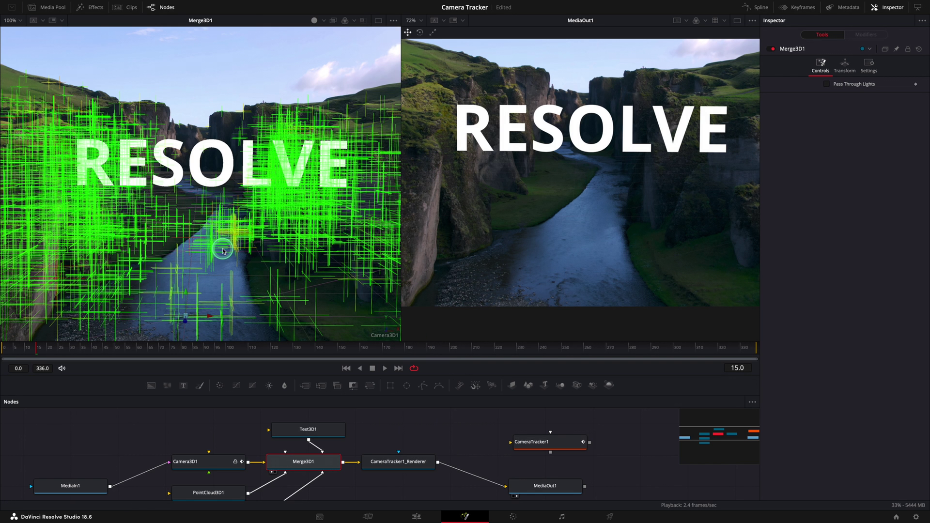
drag(274, 349, 5, 351)
right_click(387, 335)
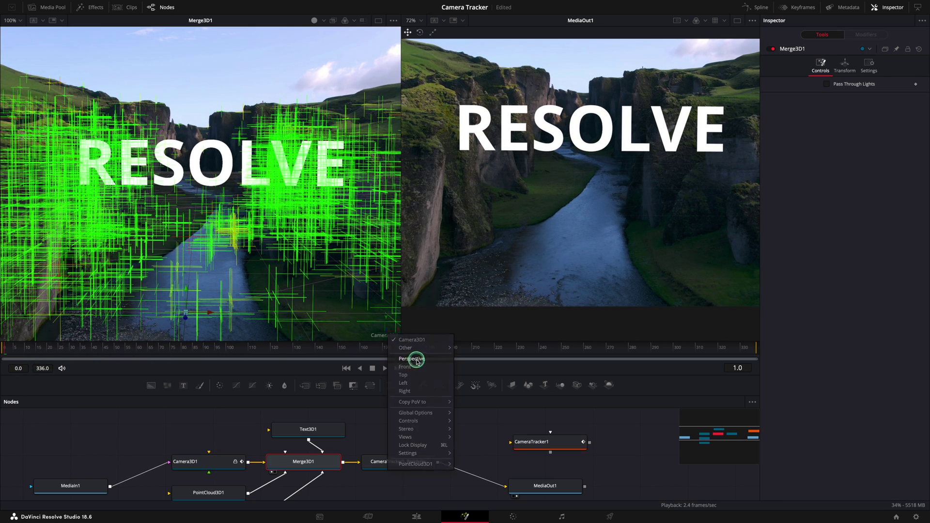
click(416, 361)
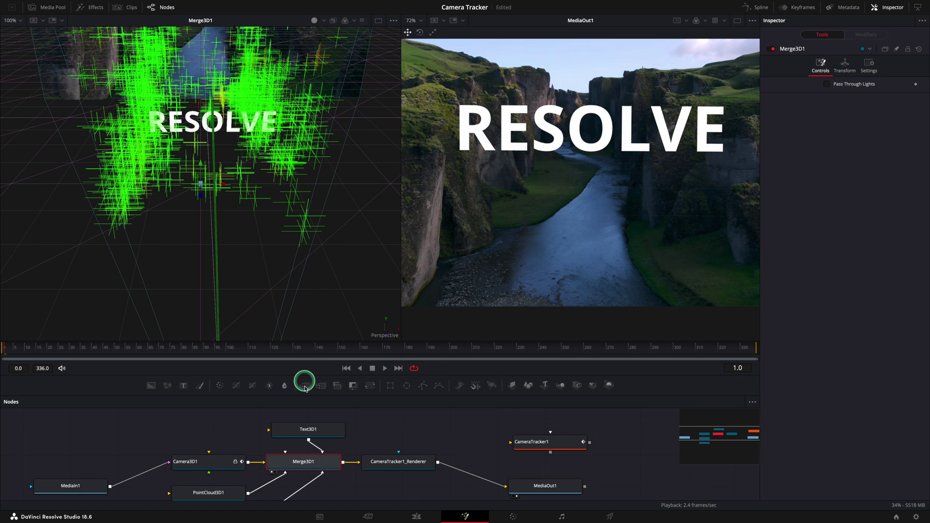
Step: Select Merge3D1 and orbit the 3D view to inspect the point cloud
click(294, 459)
drag(257, 255, 311, 300)
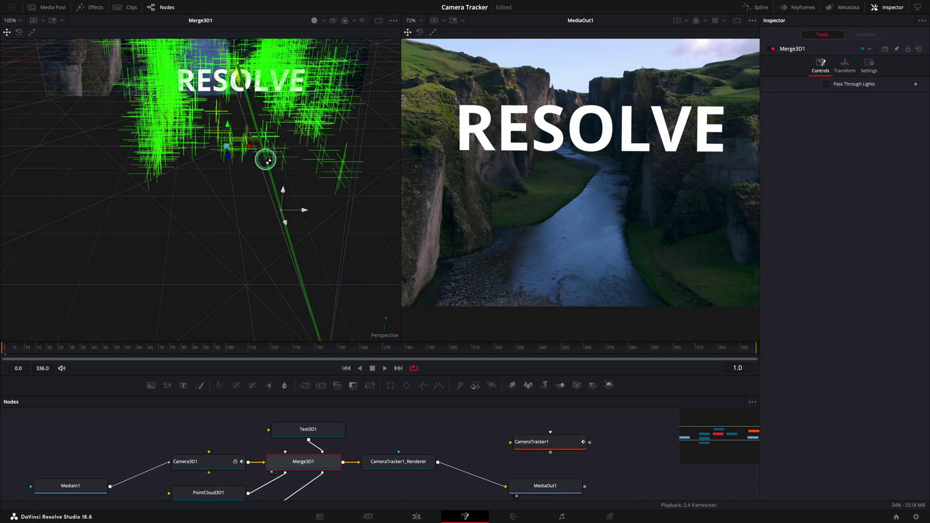
drag(244, 94, 238, 146)
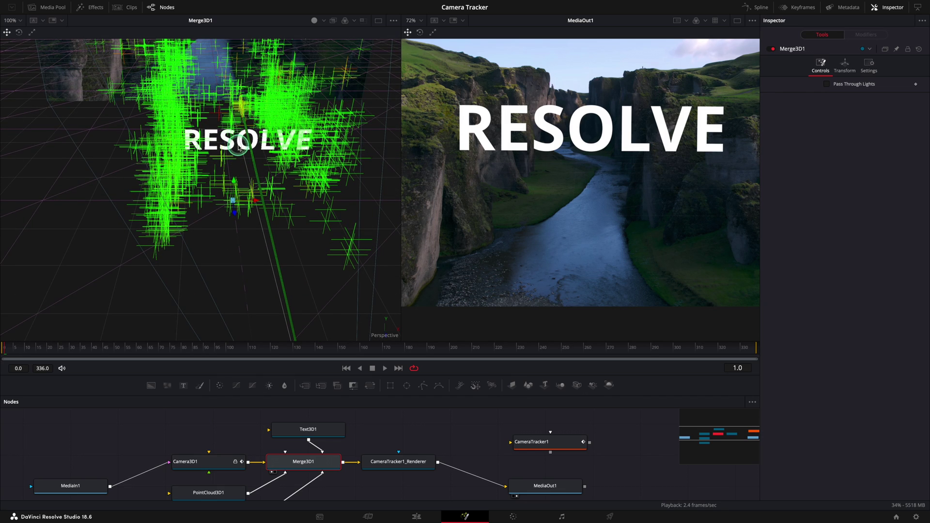
scroll(245, 149, up, 10)
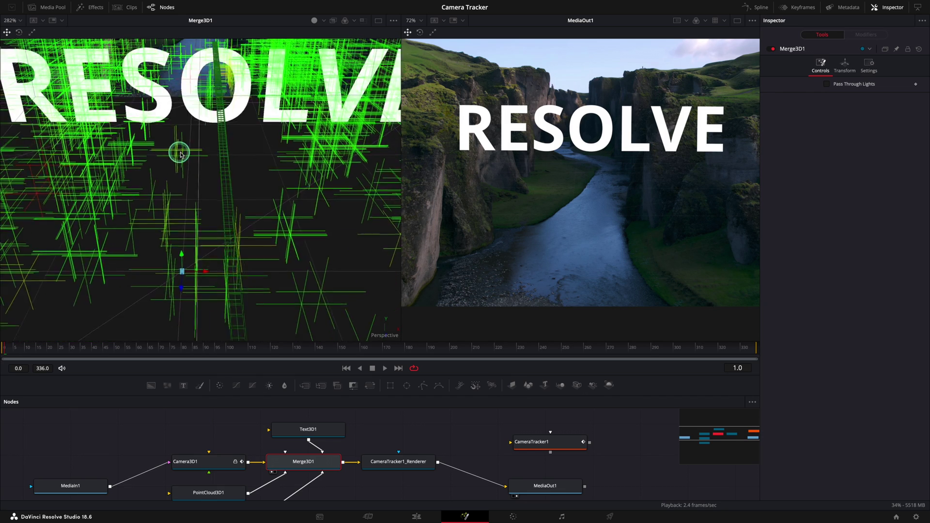
scroll(198, 145, down, 6)
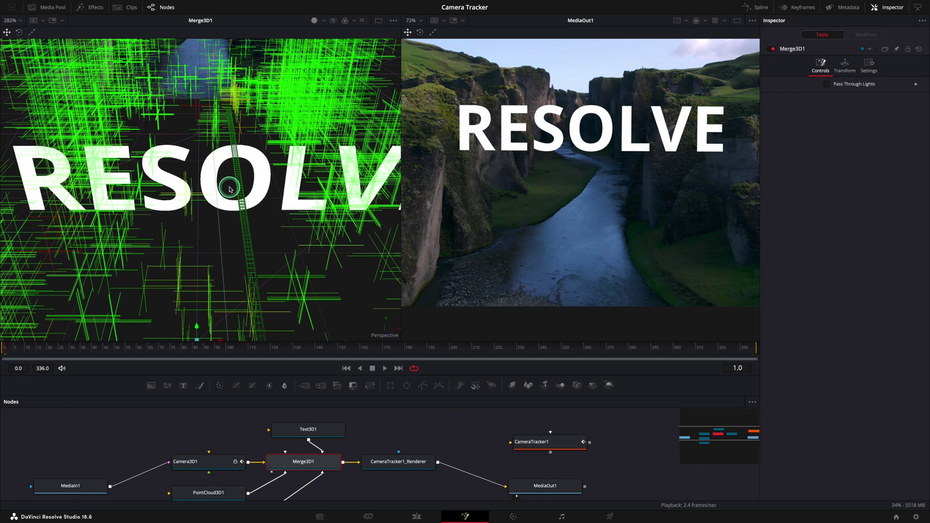
Step: Raise the RESOLVE text to Z 0.078, check its tracking, and select the GroundPlane node
click(305, 429)
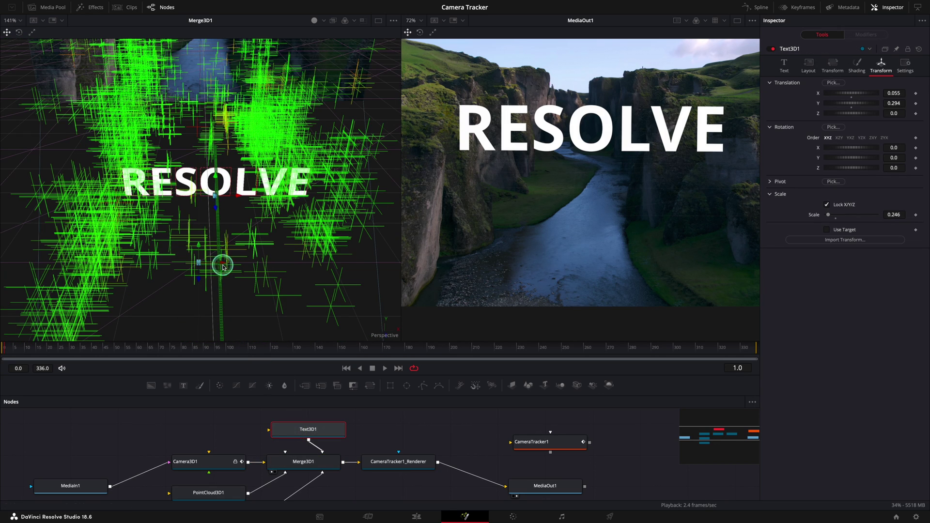
drag(214, 196, 217, 224)
click(93, 321)
click(421, 21)
click(334, 371)
drag(269, 348, 298, 361)
drag(201, 368, 10, 357)
drag(375, 439, 239, 481)
click(234, 479)
Step: Delete the GroundPlane node and draw PointCloud3D1 in Point style at size 4.81
key(Delete)
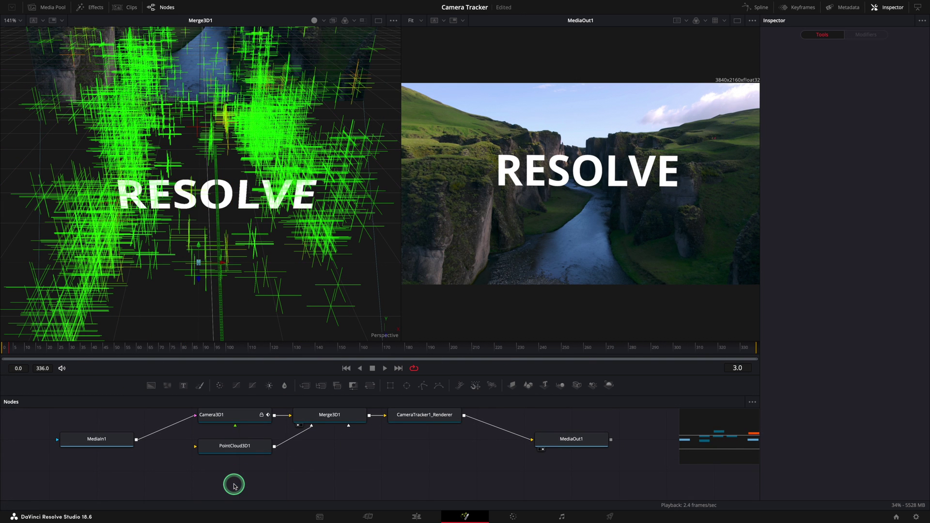
click(233, 449)
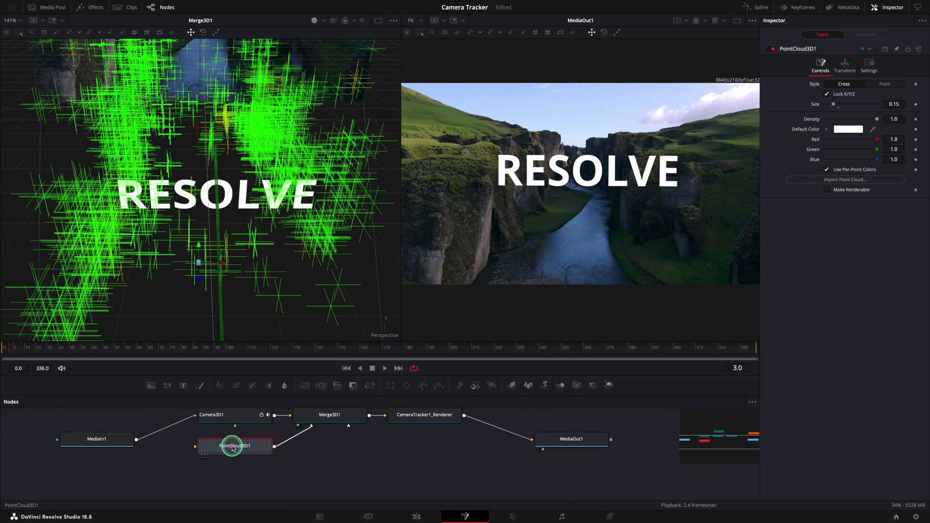
click(884, 84)
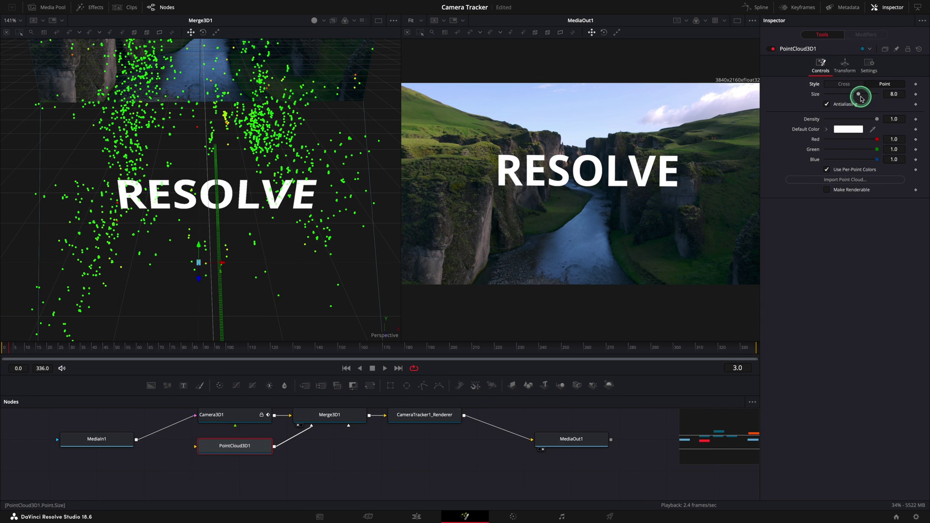
drag(854, 95, 844, 95)
mouse_move(271, 274)
mouse_down()
mouse_move(292, 291)
mouse_move(239, 284)
mouse_move(299, 266)
mouse_move(285, 275)
mouse_up()
scroll(242, 264, down, 4)
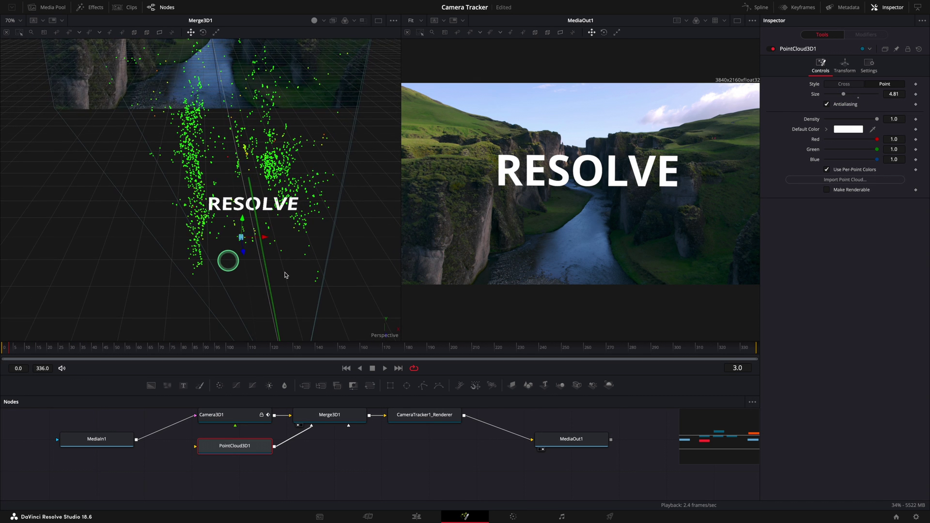
scroll(359, 442, up, 2)
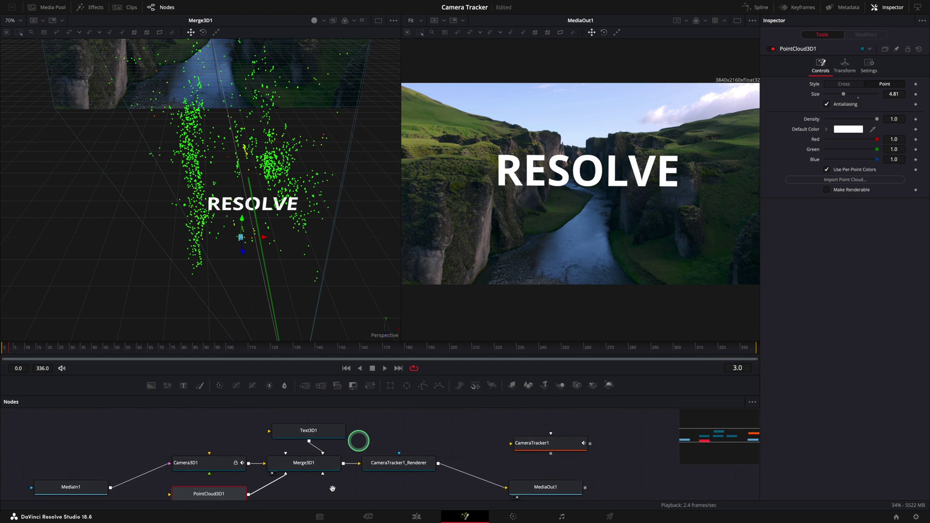
Step: Extrude Text3D1's letters to depth 0.2 with bevel depth 0.0236 and bevel width 0.0094
click(321, 428)
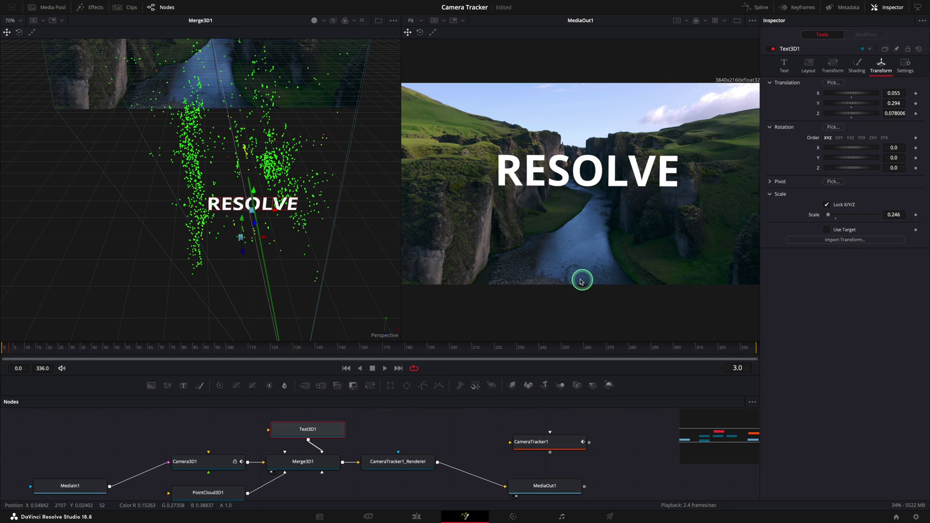
click(785, 67)
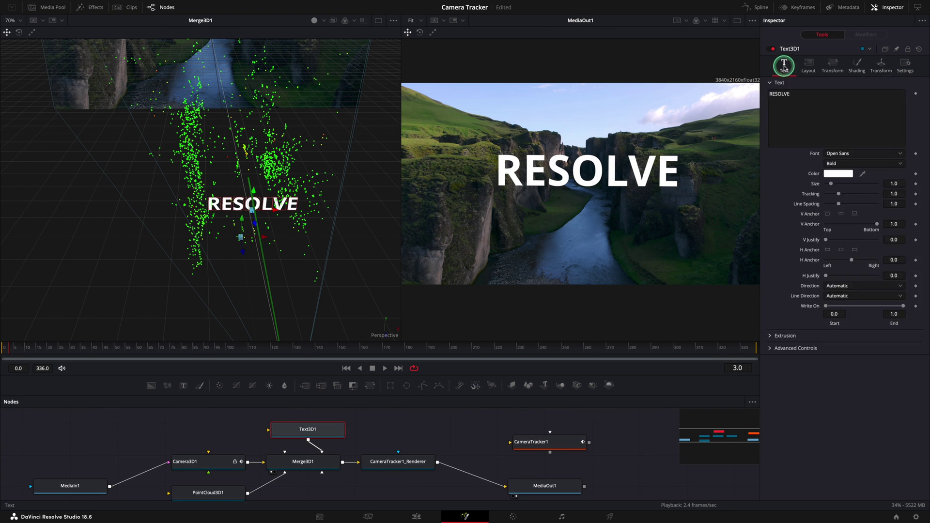
click(768, 339)
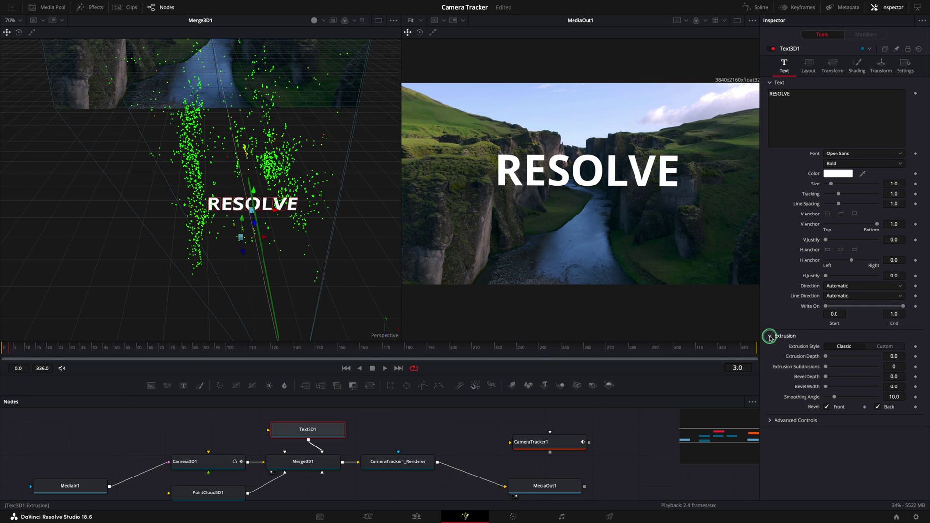
click(814, 374)
drag(840, 358, 880, 360)
click(838, 382)
drag(827, 388, 830, 387)
Step: Scrub from frame 164 onward and orbit the 3D view to check the extruded text
click(371, 347)
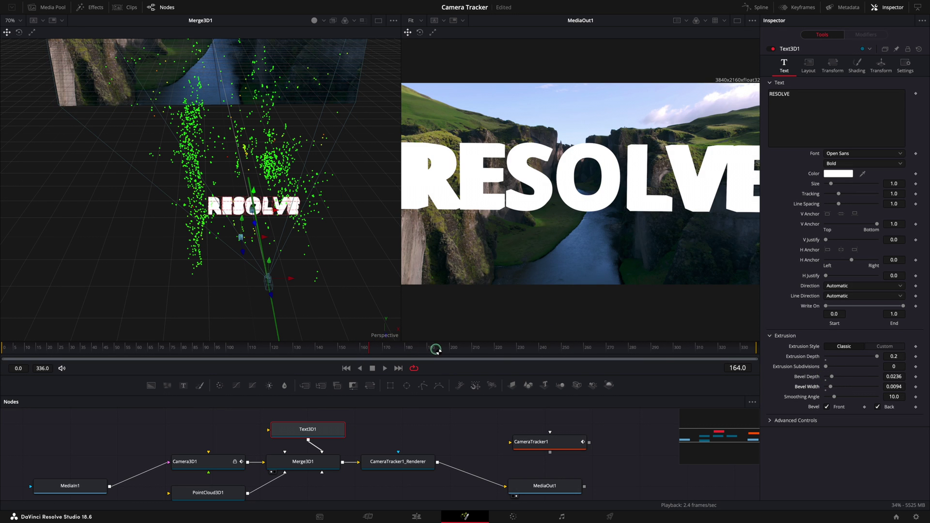
drag(436, 348, 508, 349)
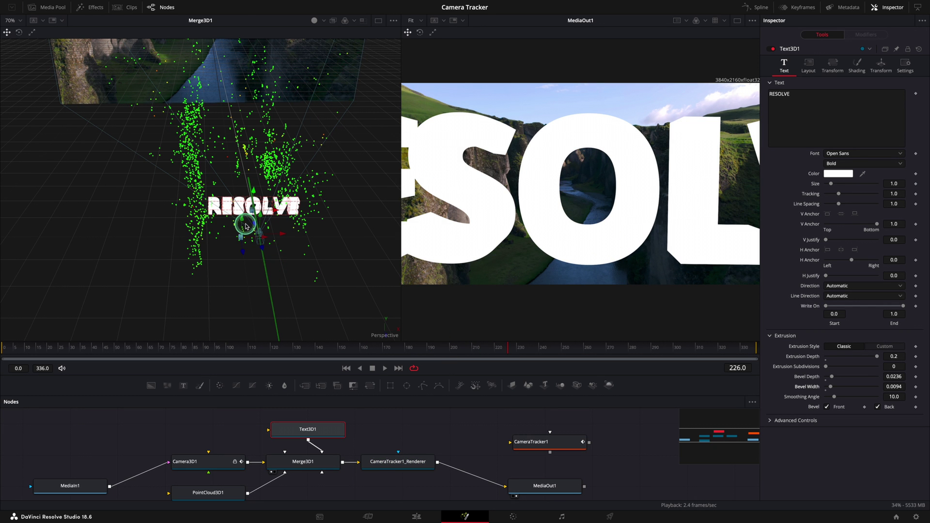
scroll(246, 229, up, 6)
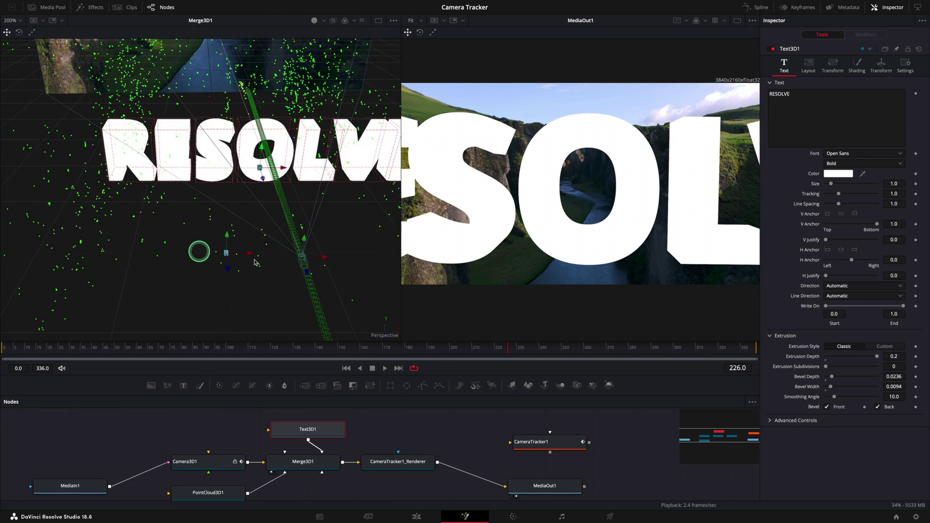
drag(255, 262, 243, 265)
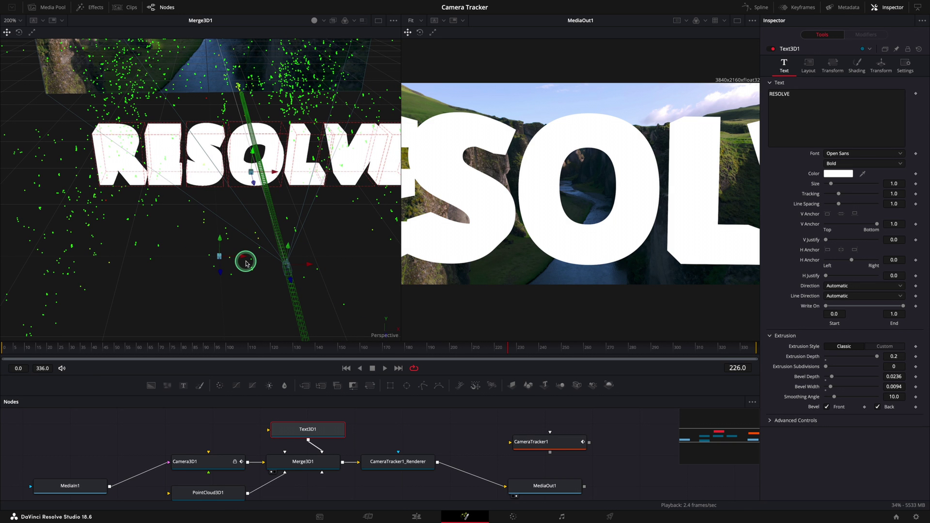
click(297, 429)
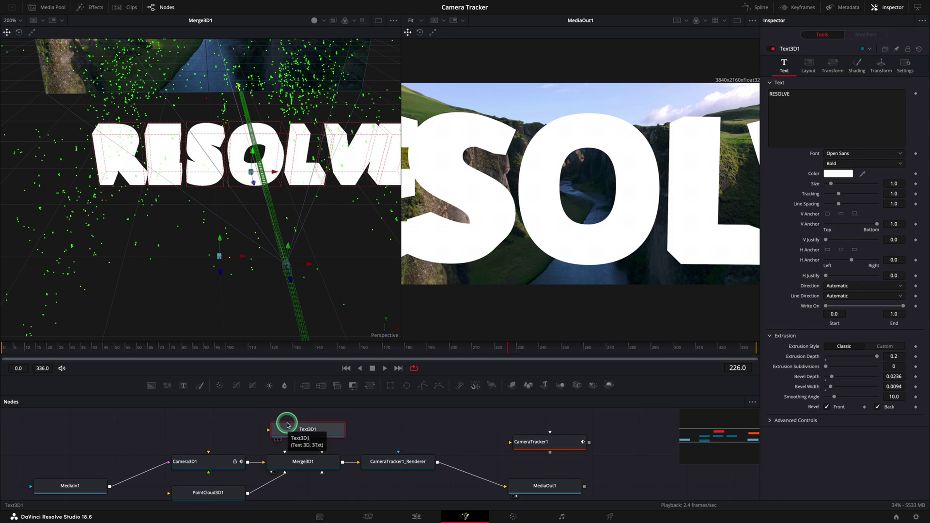
drag(308, 439, 321, 451)
click(102, 82)
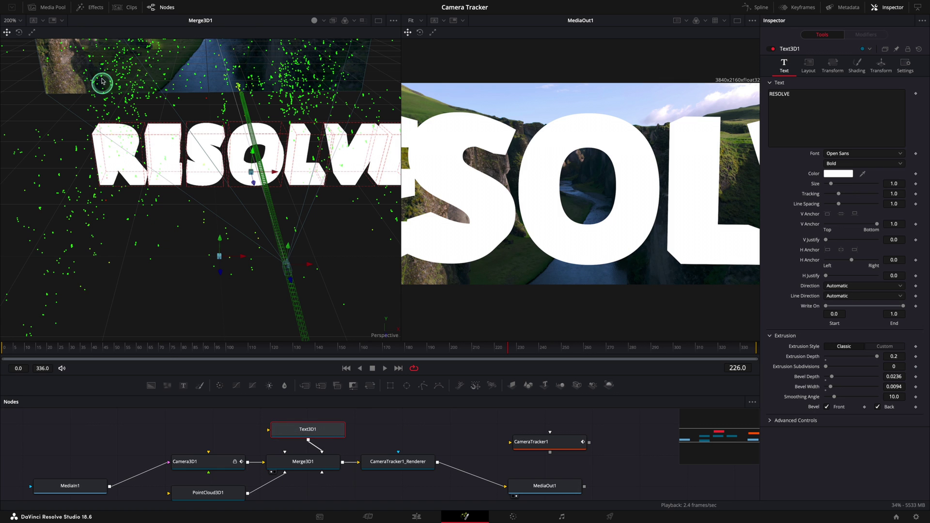
Step: Insert a Replace Material 3D node after Text3D1 by searching the Effects library for 'repla'
click(90, 10)
click(58, 34)
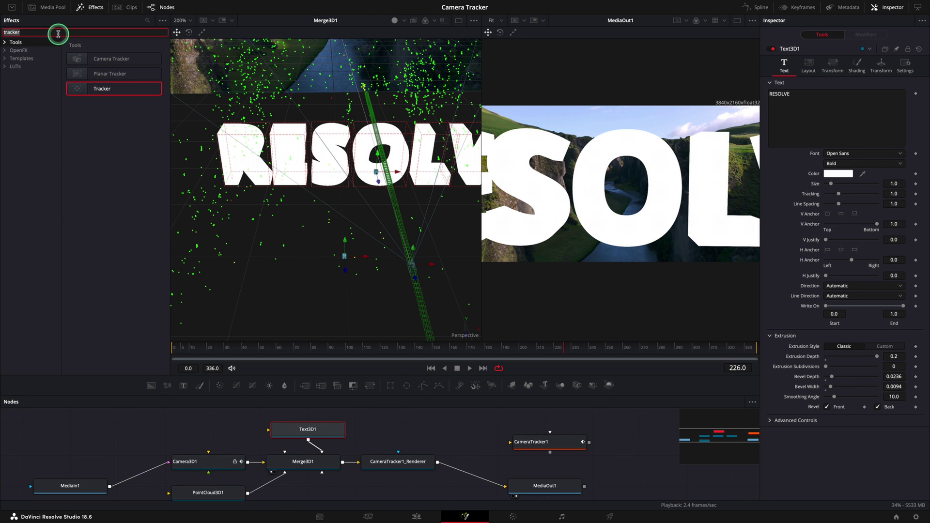
text(repla)
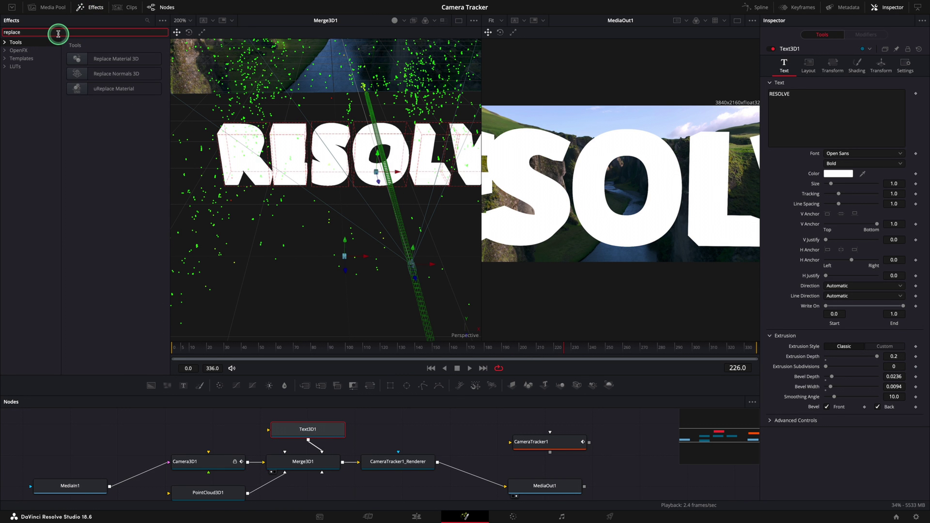
double_click(80, 58)
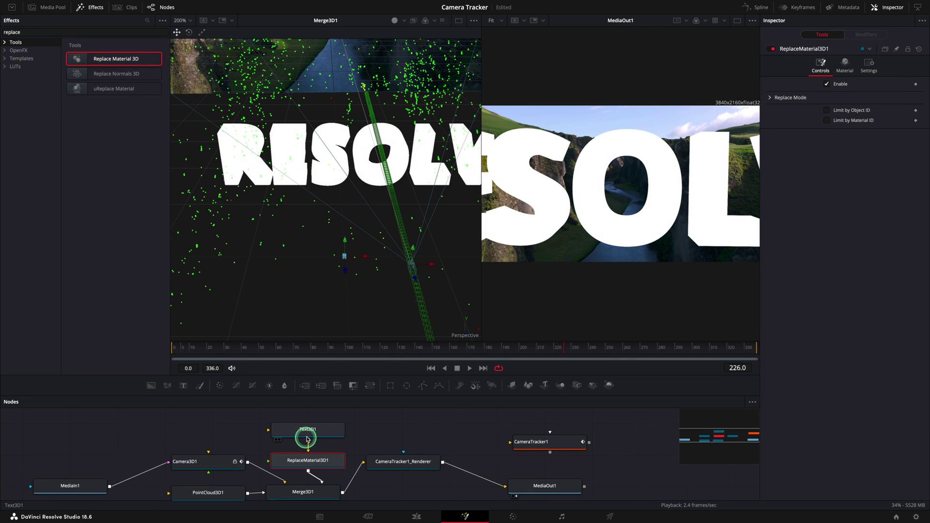
Step: Tidy the Text3D1 and ReplaceMaterial3D1 node positions and clear the effects search
drag(308, 434, 326, 424)
drag(308, 460, 314, 450)
click(245, 419)
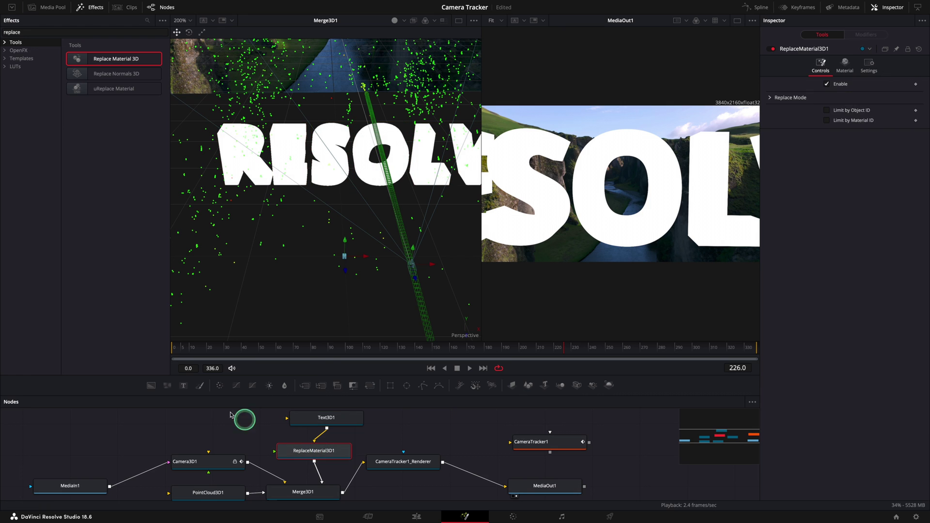
click(34, 32)
Step: Drag the Carbon Fiber preset from Templates > Fusion > Shaders into the node graph, feeding ReplaceMaterial3D1
key(BackSpace)
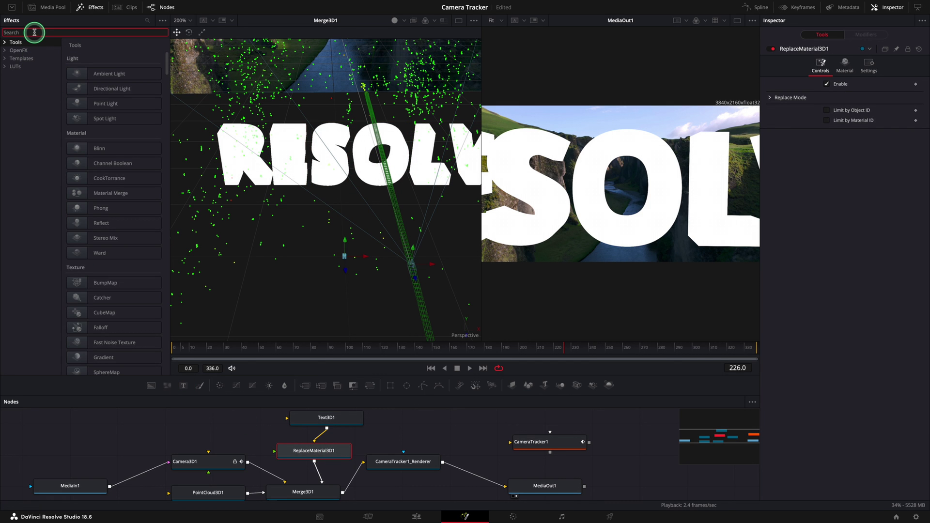
click(5, 59)
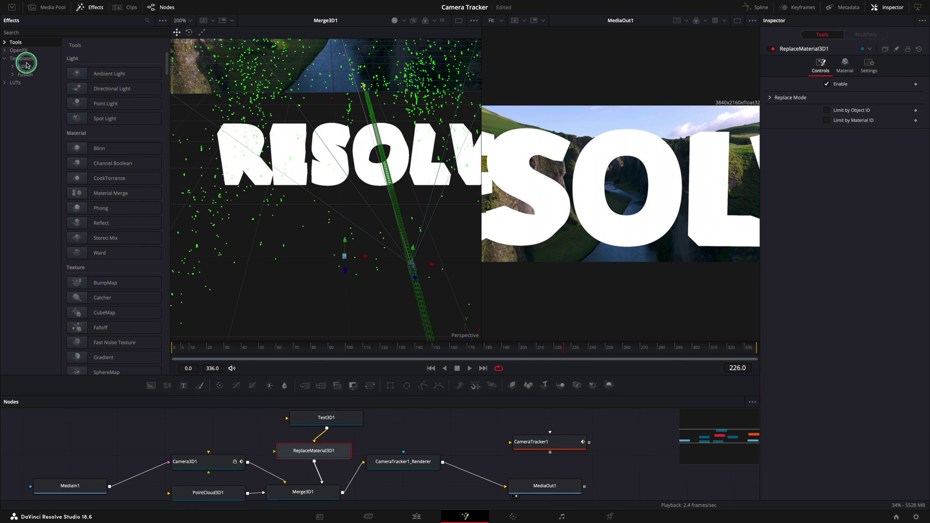
click(14, 74)
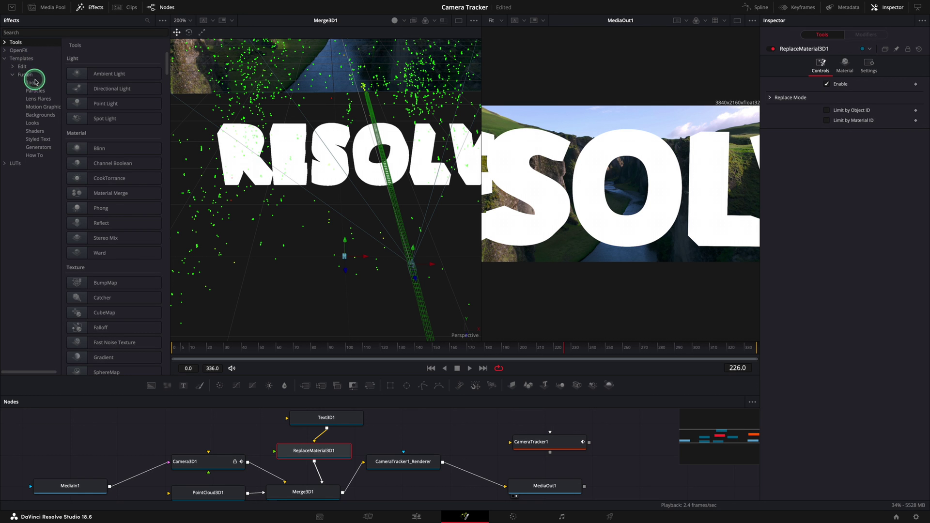
click(31, 75)
click(35, 132)
click(94, 151)
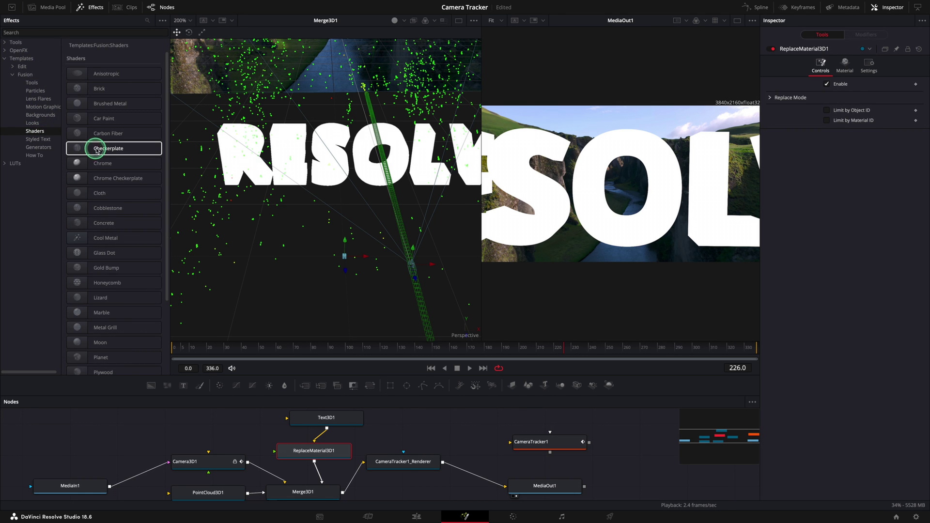
drag(112, 134, 293, 460)
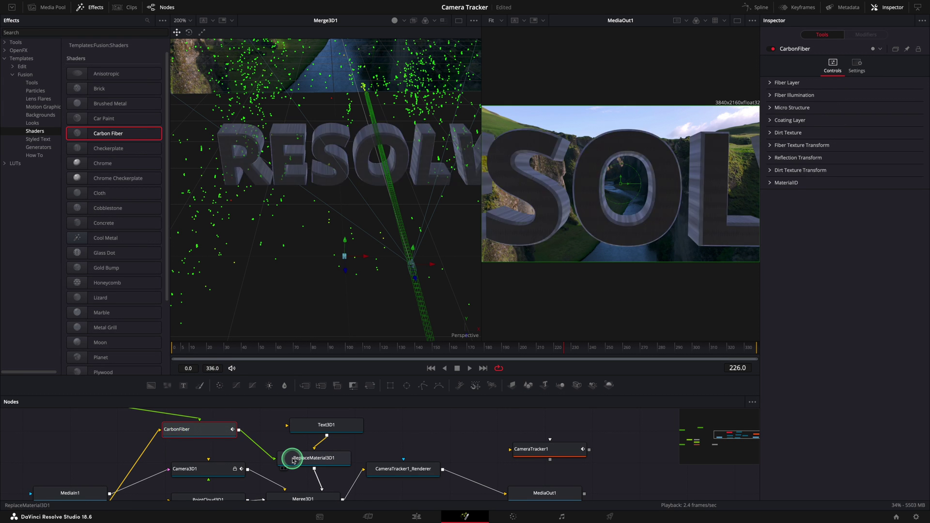